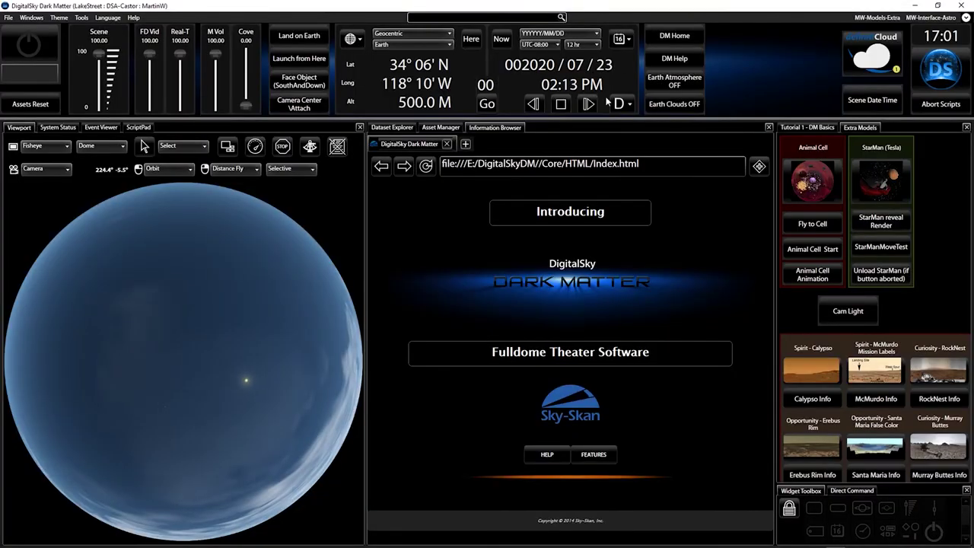
# Switch to the MW-Interface-Astro layout and show the zodiac labels, artwork and lines plus the hemisphere constellation lines from the dataset list
pyautogui.click(950, 17)
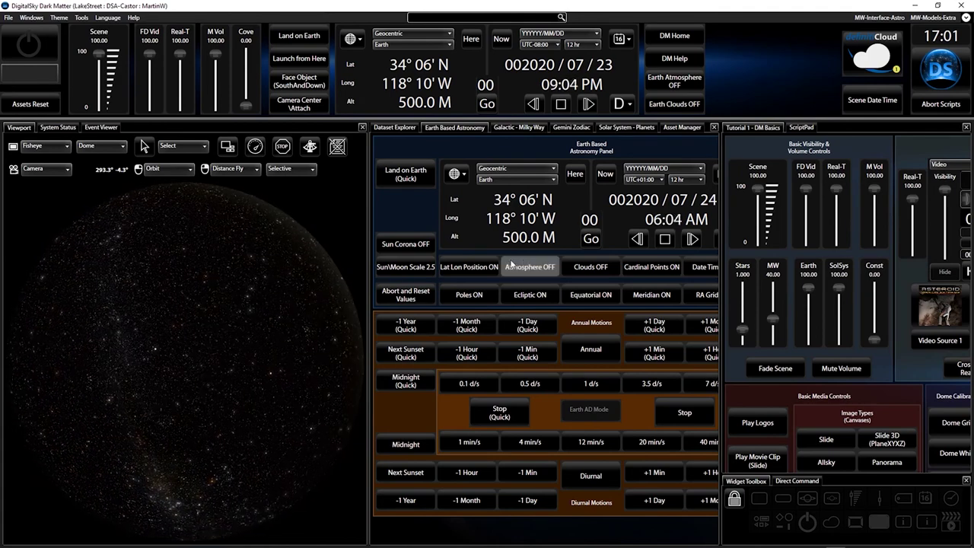
pyautogui.click(395, 127)
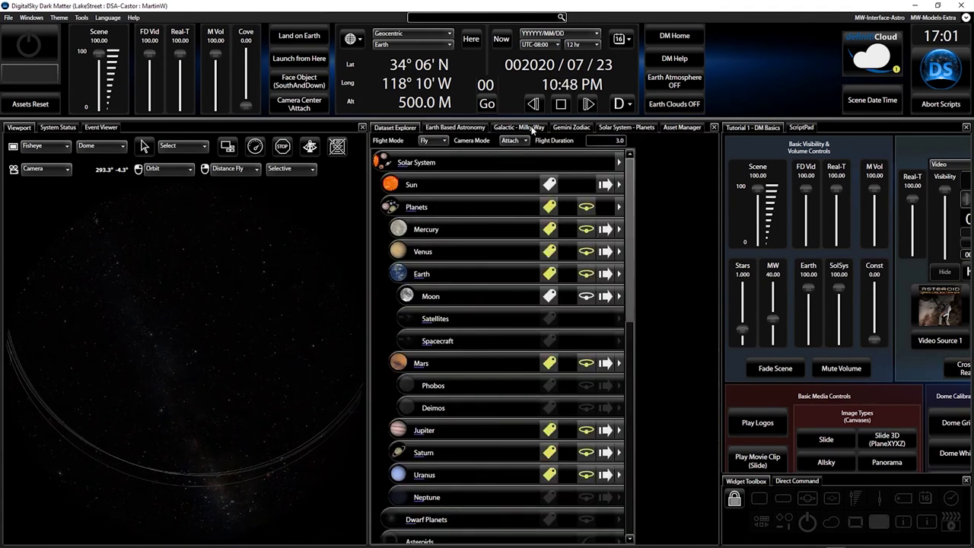
pyautogui.scroll(-4, 473, 434)
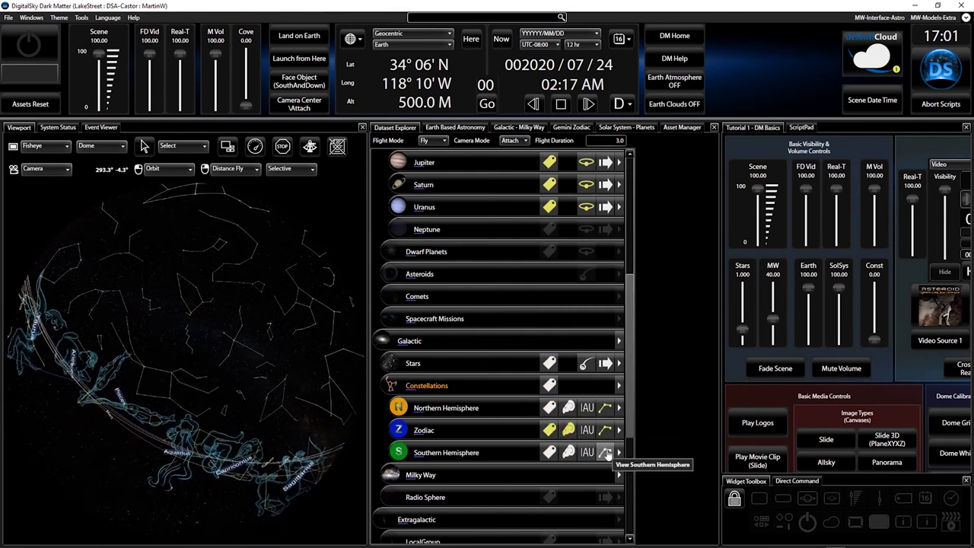
# Turn on the poles, ecliptic, equatorial, meridian, RA grid, date/time and cardinal points overlays for the Earth-based sky
pyautogui.click(476, 127)
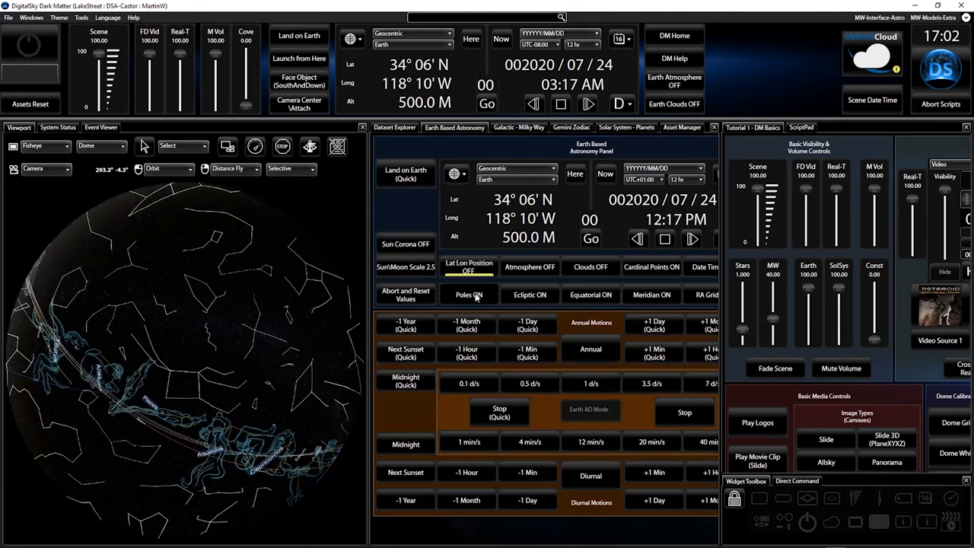
pyautogui.click(477, 298)
pyautogui.click(530, 298)
pyautogui.click(585, 300)
pyautogui.click(647, 300)
pyautogui.click(698, 299)
pyautogui.click(700, 272)
pyautogui.click(652, 271)
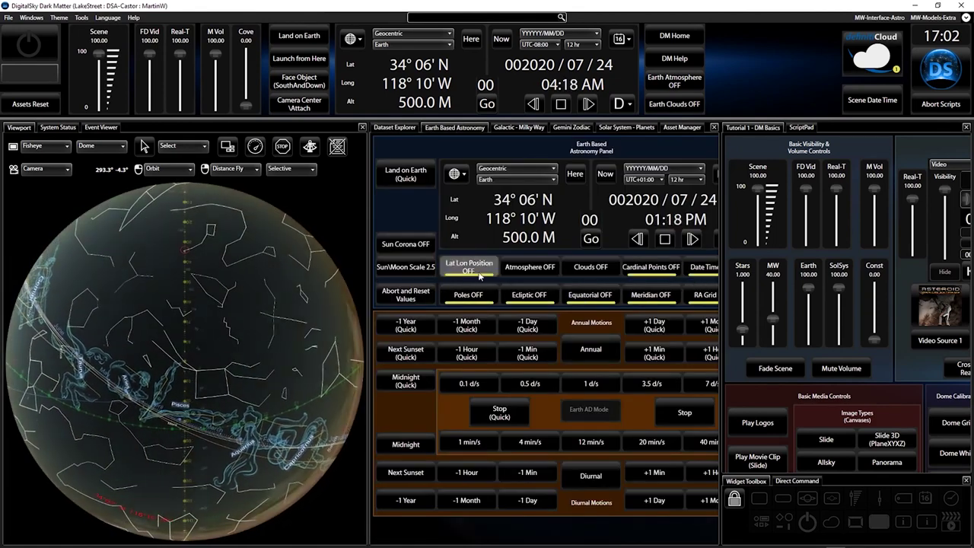
# Abort and reset the astronomy values, and launch the camera from the current location on Earth into space
pyautogui.click(415, 296)
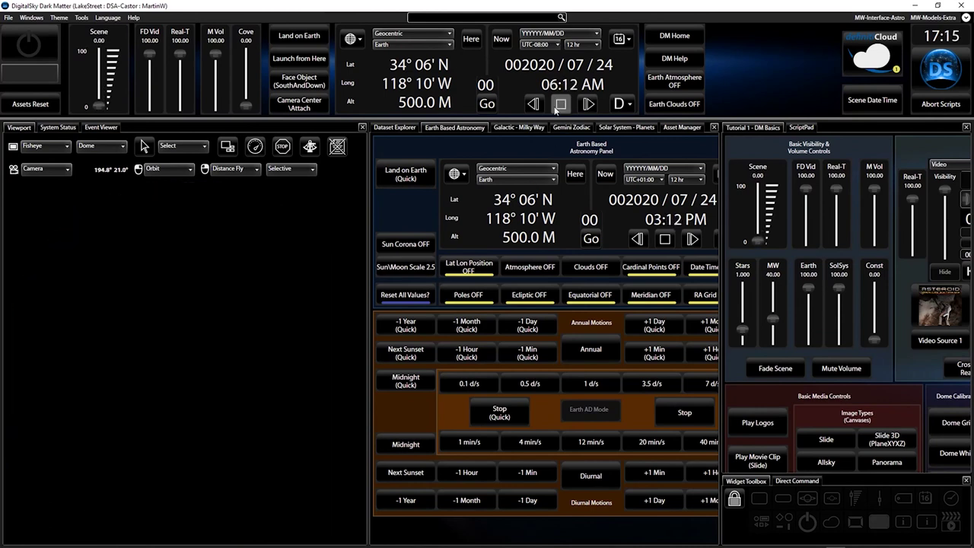
pyautogui.click(305, 60)
# Fly to Mars from the dataset list and toggle its label
pyautogui.click(395, 128)
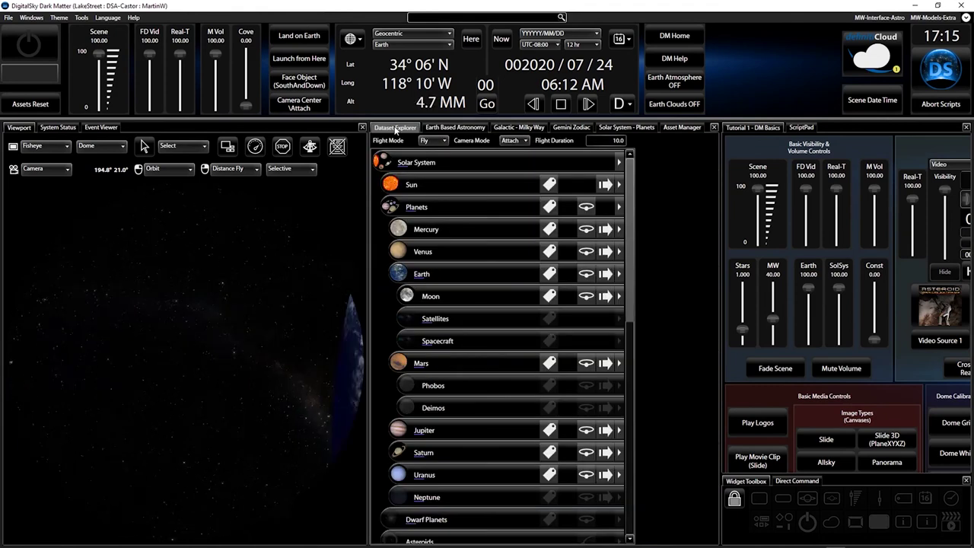
pyautogui.click(604, 365)
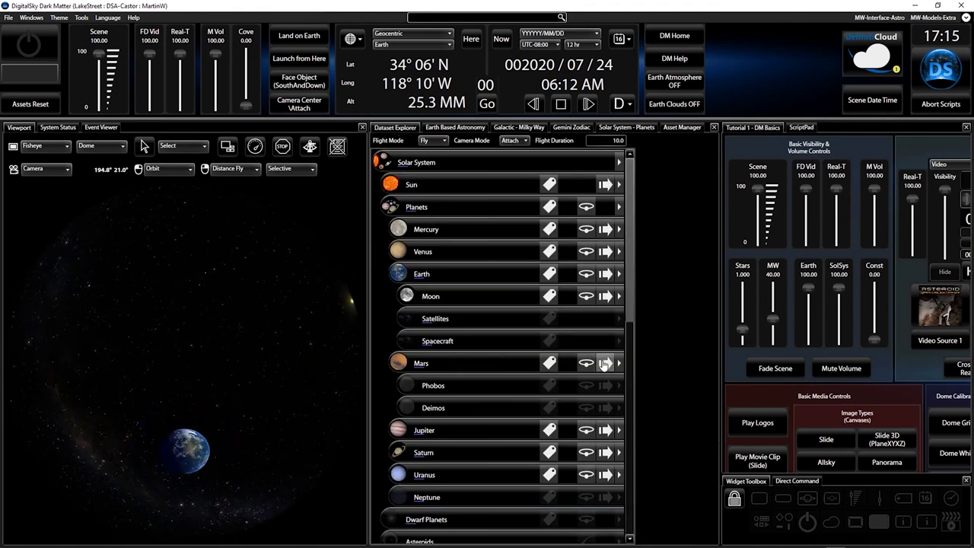
pyautogui.click(550, 364)
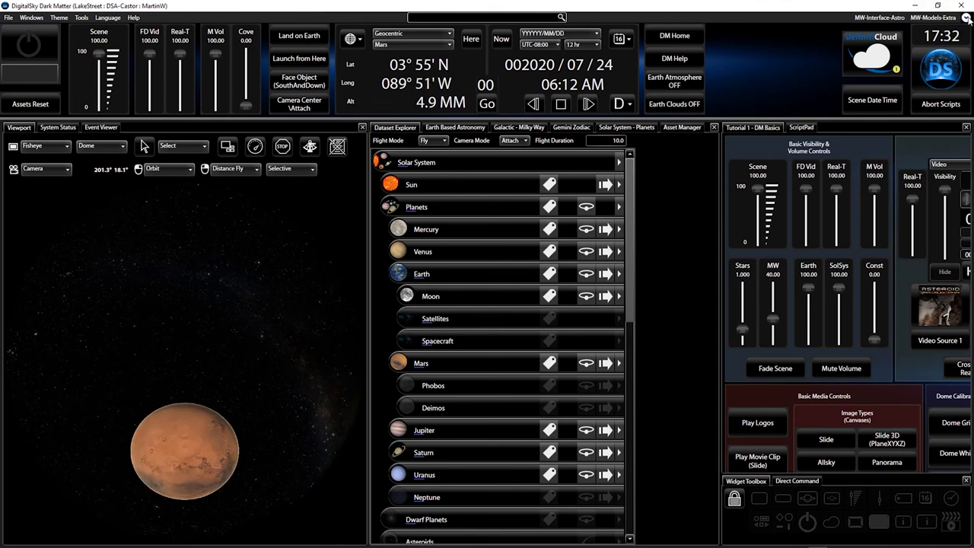
# Load the MW-SpaceCrafts layout and teleport to the Curiosity rover on Mars
pyautogui.click(967, 18)
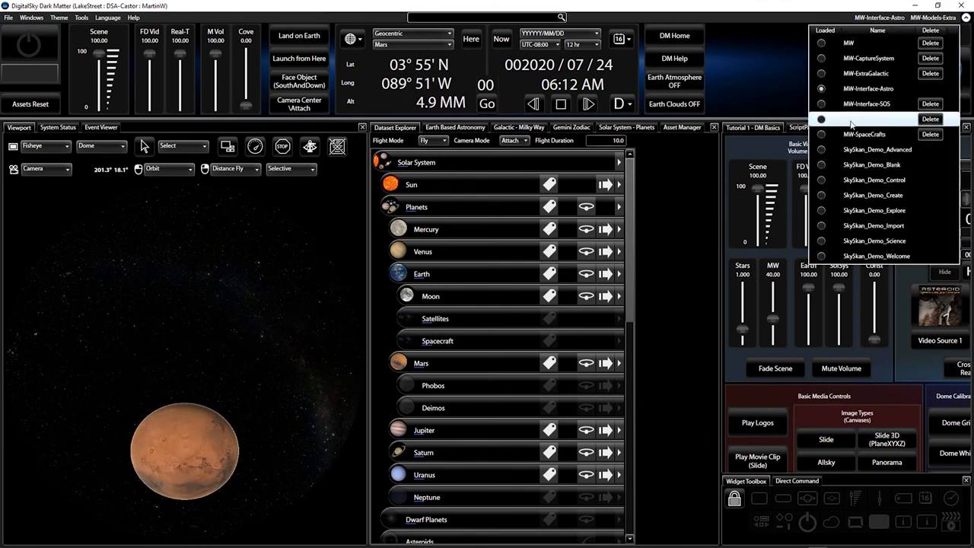
pyautogui.click(824, 136)
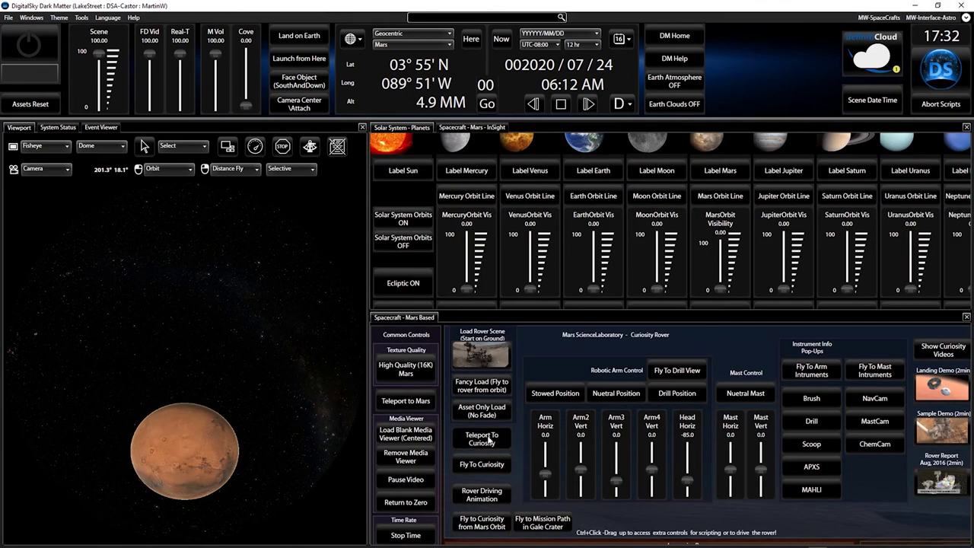
pyautogui.click(481, 438)
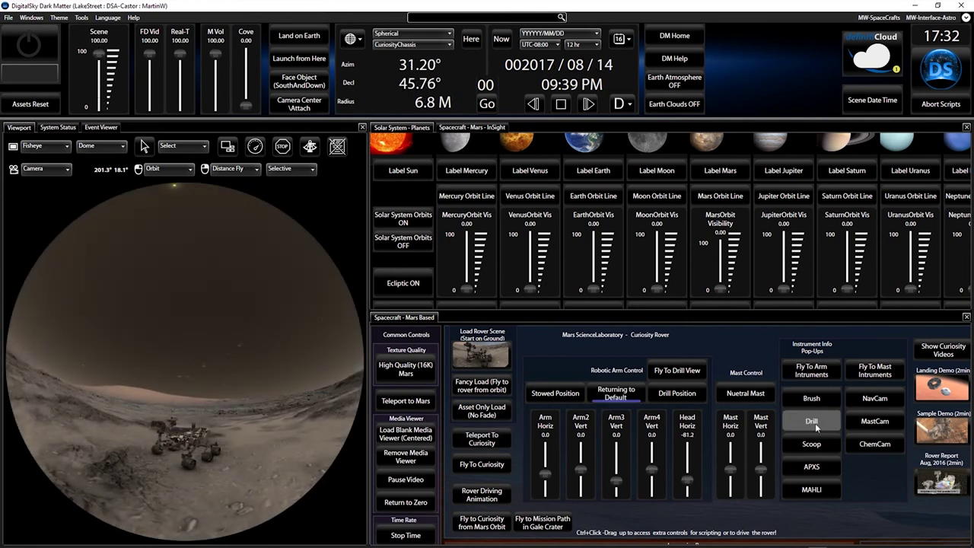
# Show the Drill and Scoop instrument info cards on the Curiosity rover
pyautogui.click(812, 421)
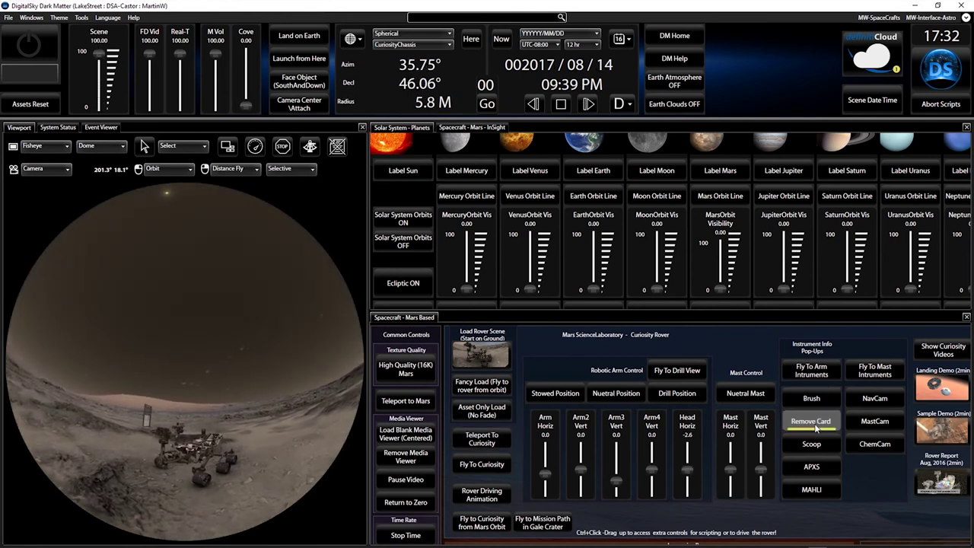
pyautogui.click(813, 445)
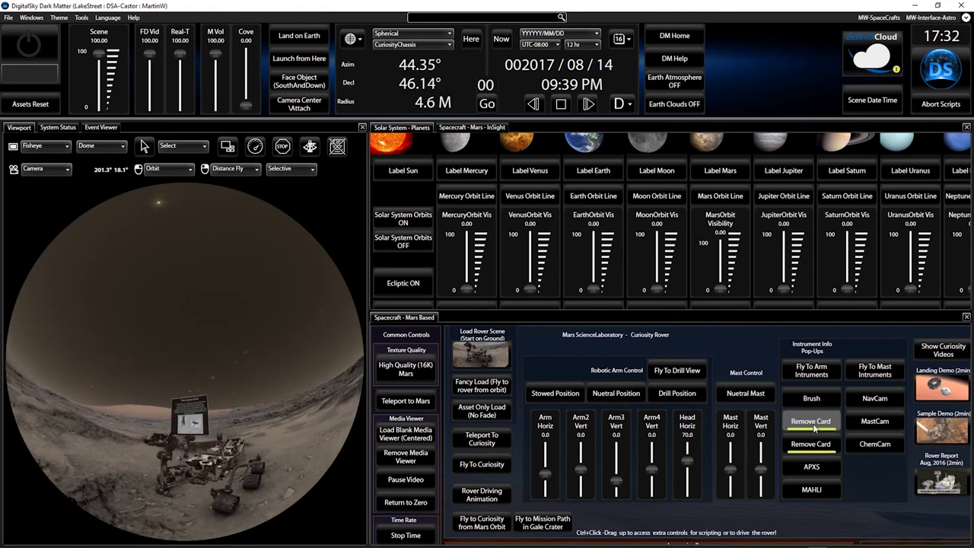
# Drive the Curiosity rover at a speed of about 0.326 with its wheels turned to about 2.09, and stop it
pyautogui.scroll(-10, 626, 406)
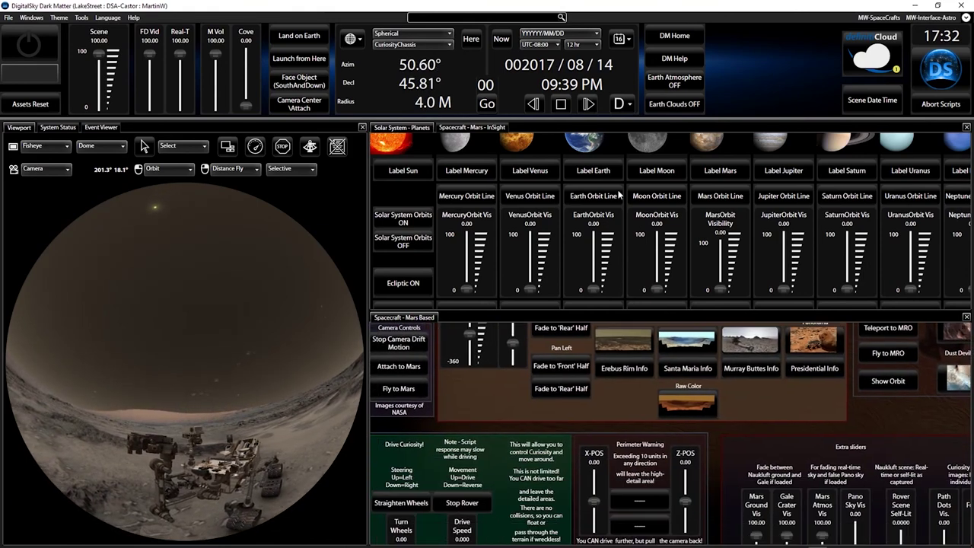
pyautogui.moveTo(618, 195); pyautogui.dragTo(620, 121)
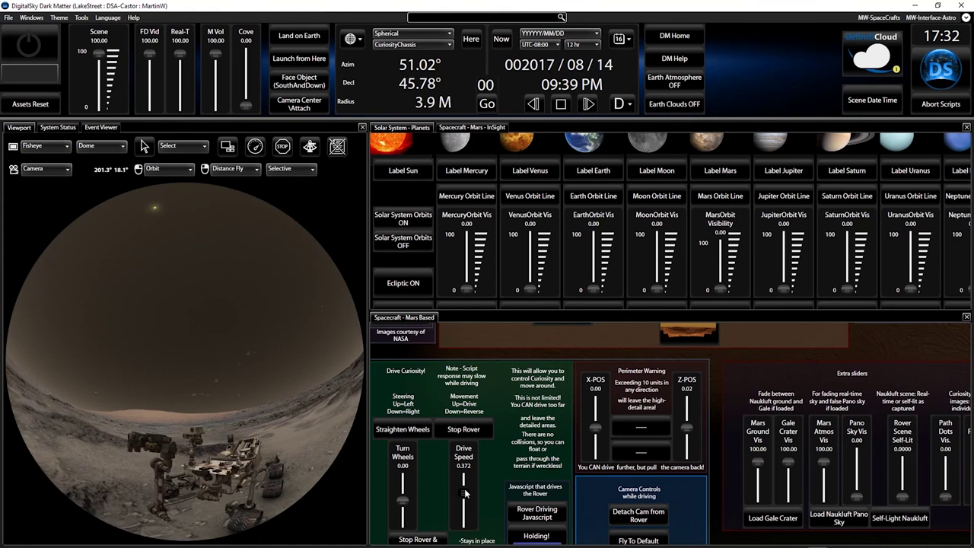
pyautogui.moveTo(405, 494)
pyautogui.mouseDown()
pyautogui.moveTo(411, 519)
pyautogui.moveTo(406, 502)
pyautogui.mouseUp()
pyautogui.click(310, 148)
pyautogui.moveTo(232, 462)
pyautogui.mouseDown()
pyautogui.moveTo(210, 462)
pyautogui.moveTo(221, 457)
pyautogui.mouseUp()
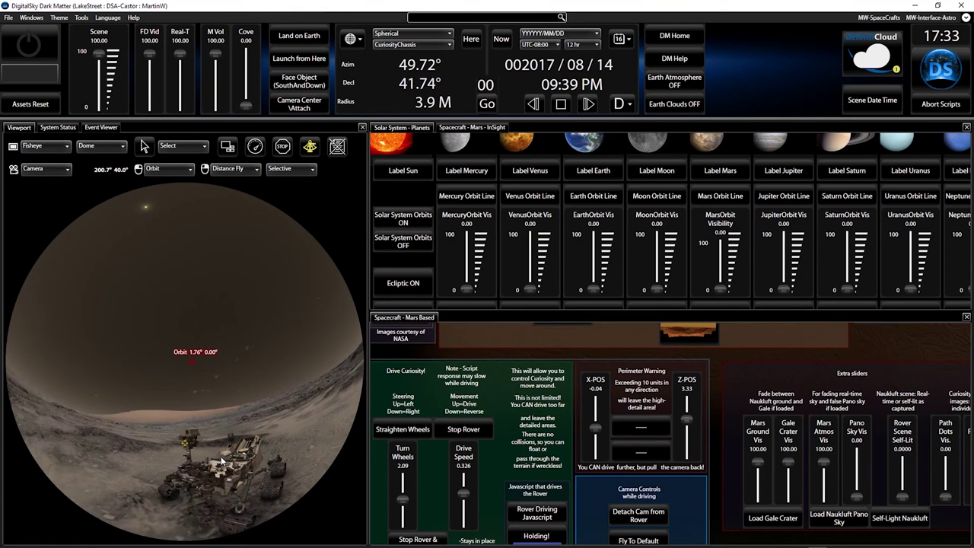
pyautogui.click(311, 150)
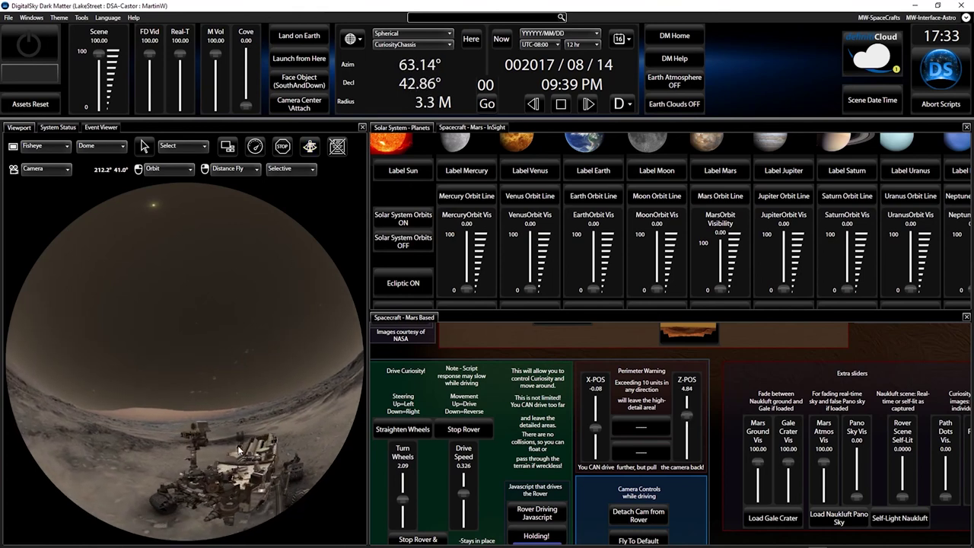
pyautogui.click(456, 431)
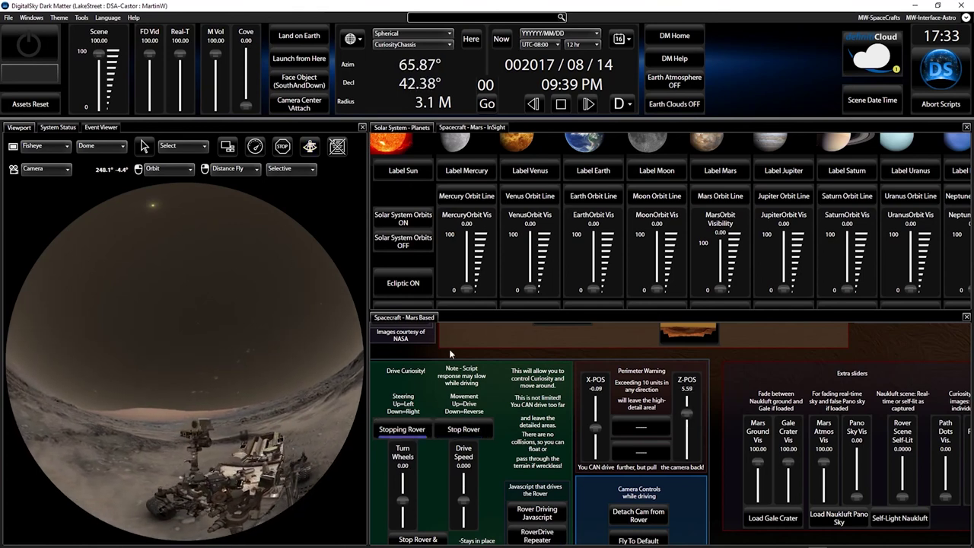
# Teleport to the InSight lander, run the animation placing its SEIS instrument, and bring up its manual arm controls
pyautogui.click(480, 128)
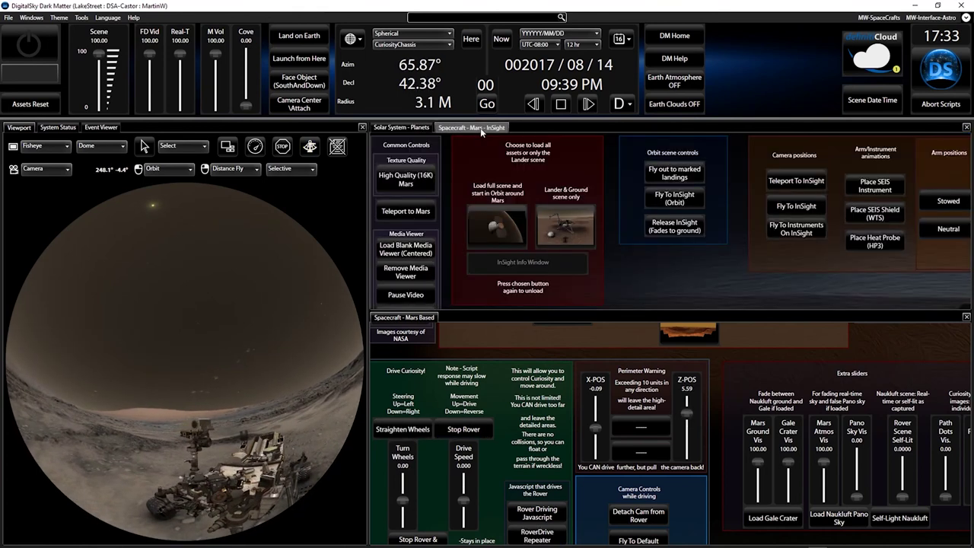
pyautogui.click(792, 182)
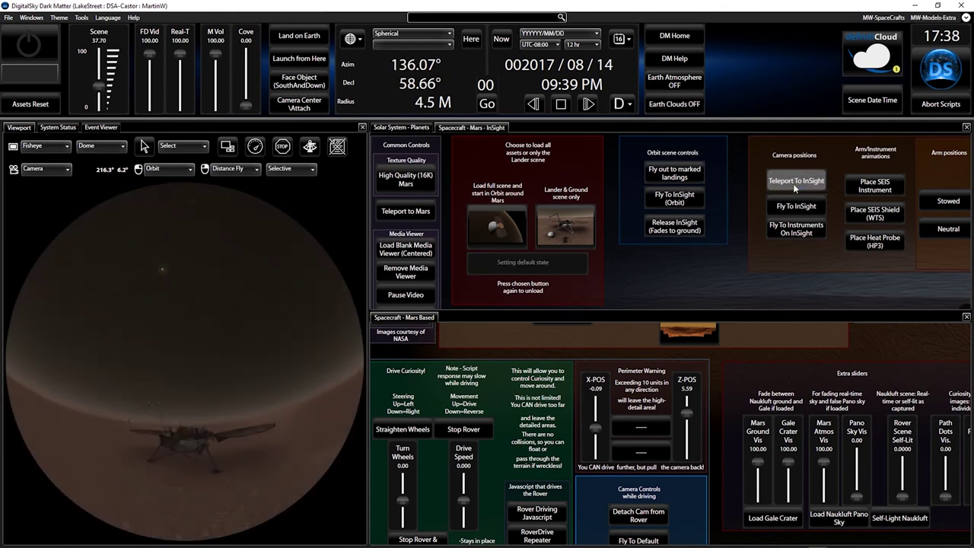
pyautogui.click(867, 188)
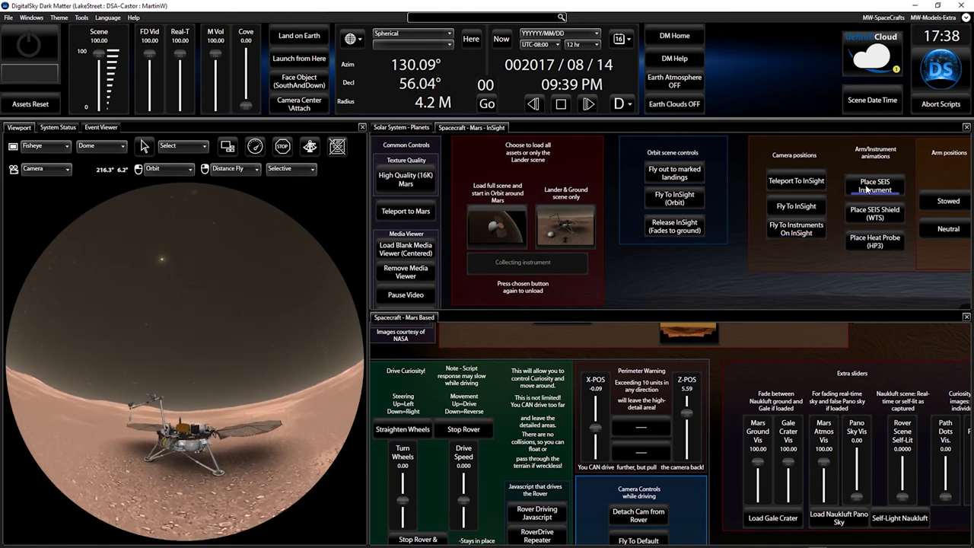
pyautogui.moveTo(892, 269); pyautogui.dragTo(532, 277)
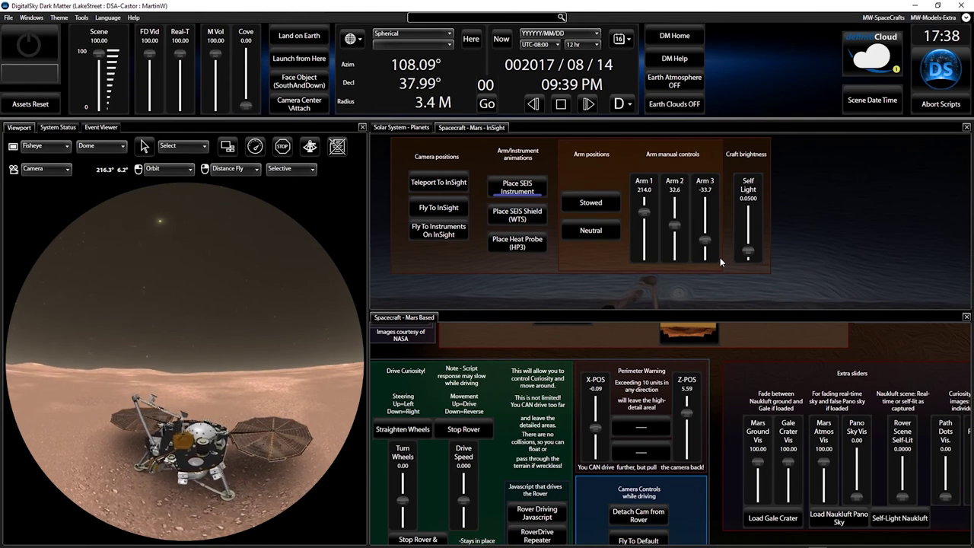
# Switch to the MW-Models-Extra layout and run the StarMan reveal render
pyautogui.click(934, 17)
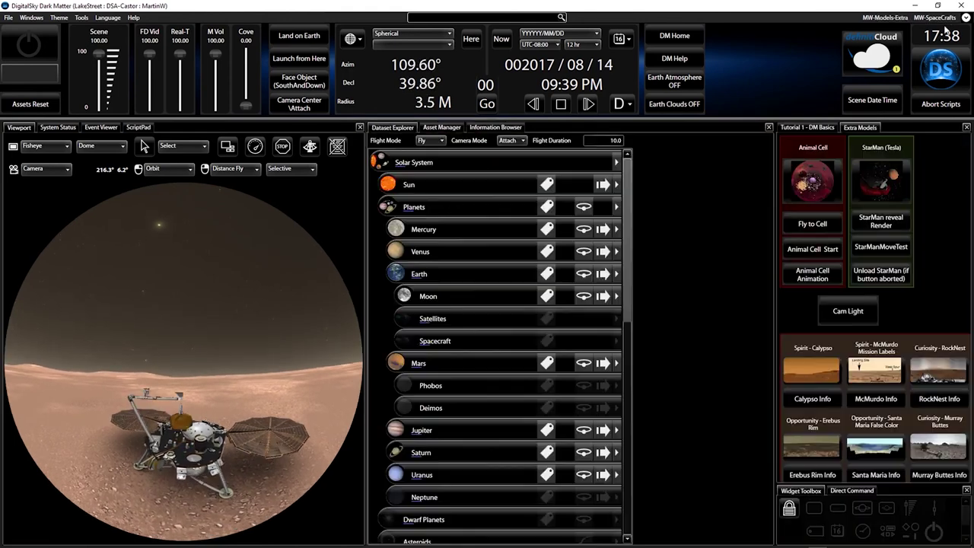
pyautogui.click(896, 226)
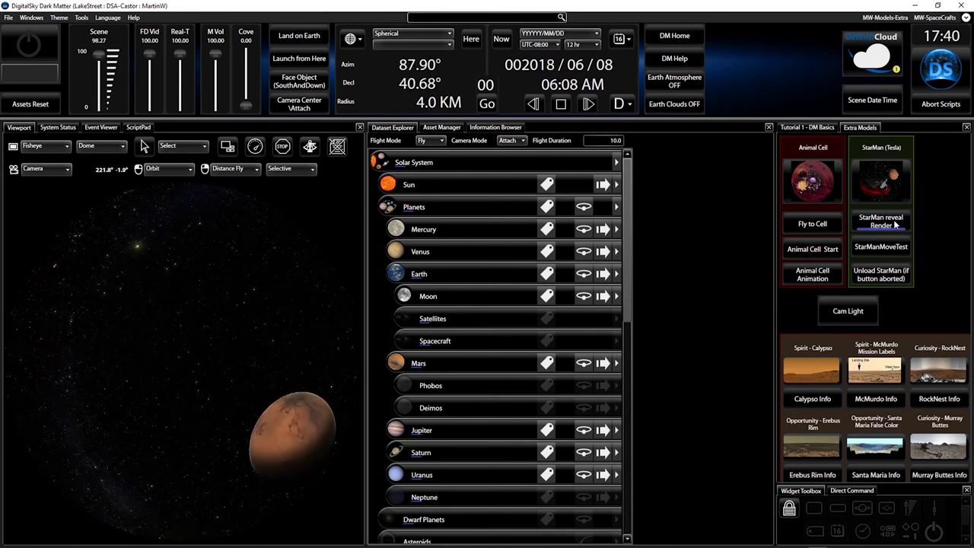
# Expand the Multiwavelength Sky group under the Milky Way datasets and show the Infrared sky layer
pyautogui.scroll(-6, 474, 309)
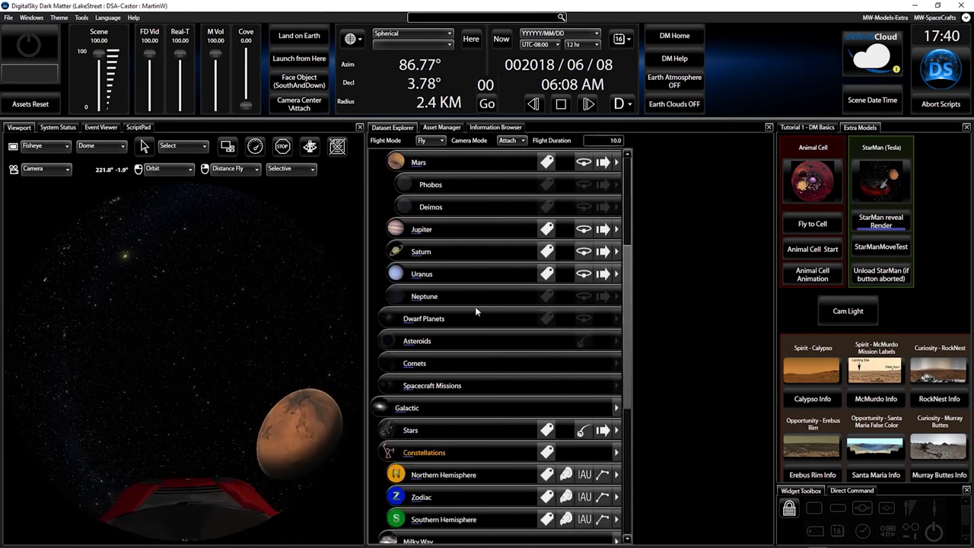
pyautogui.scroll(-3, 461, 340)
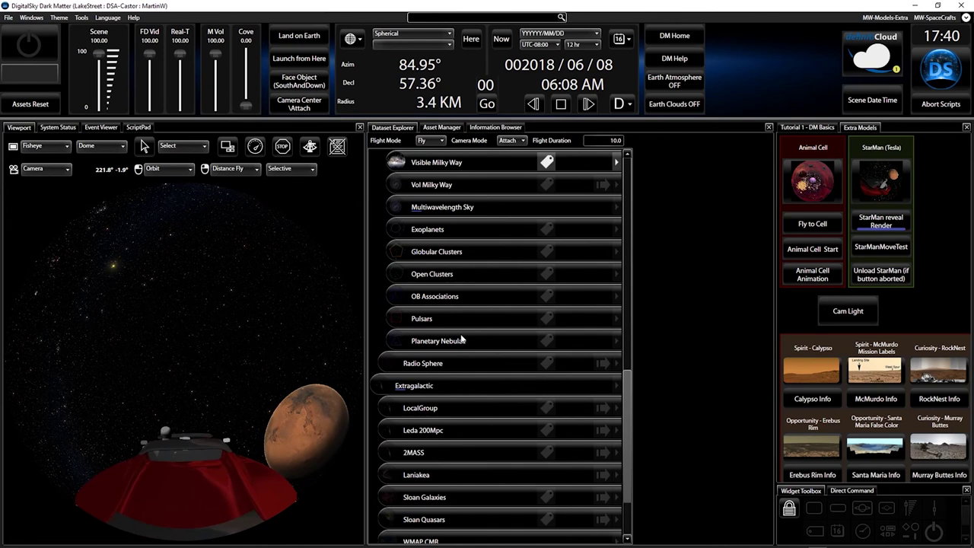
pyautogui.click(432, 209)
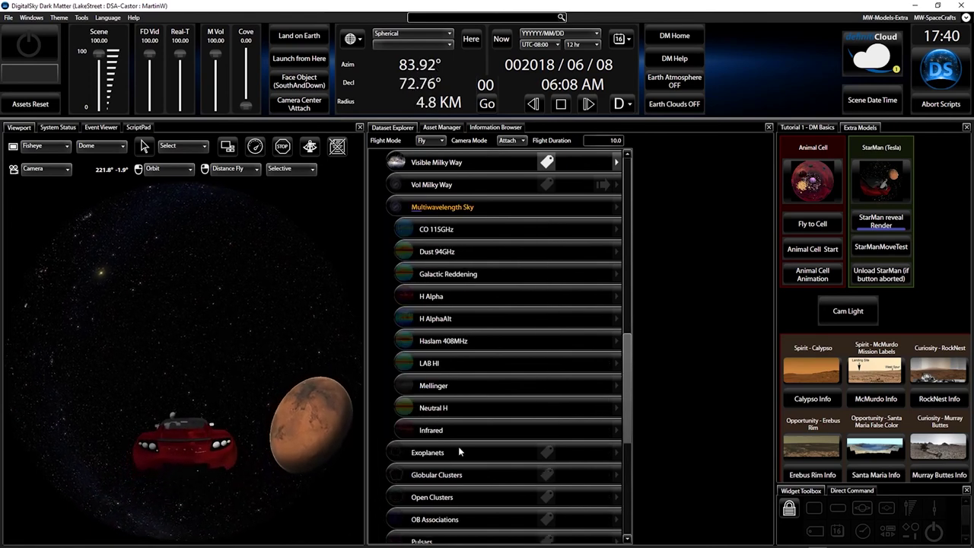
pyautogui.click(405, 431)
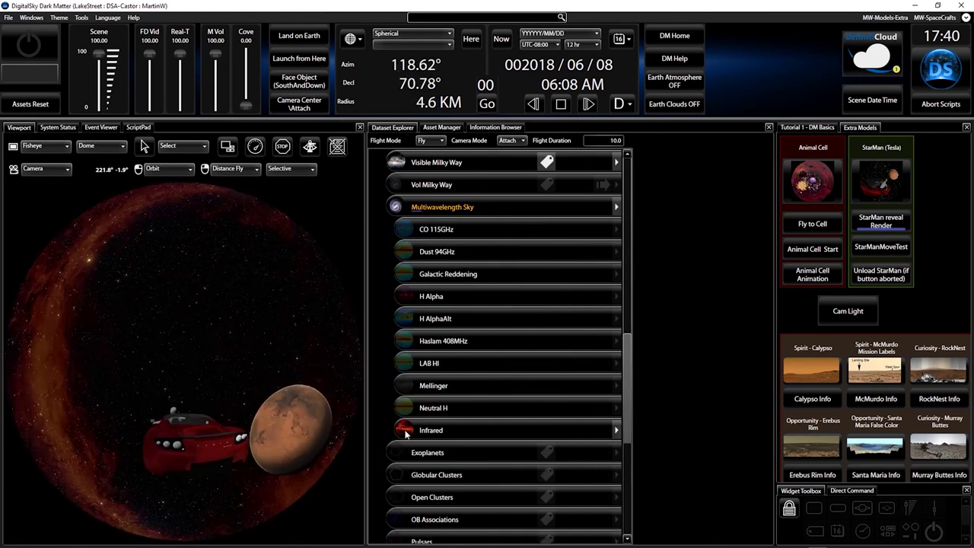
# Reduce the Dust 94GHz sky map's visibility to about half and turn on the Mellinger layer
pyautogui.click(617, 430)
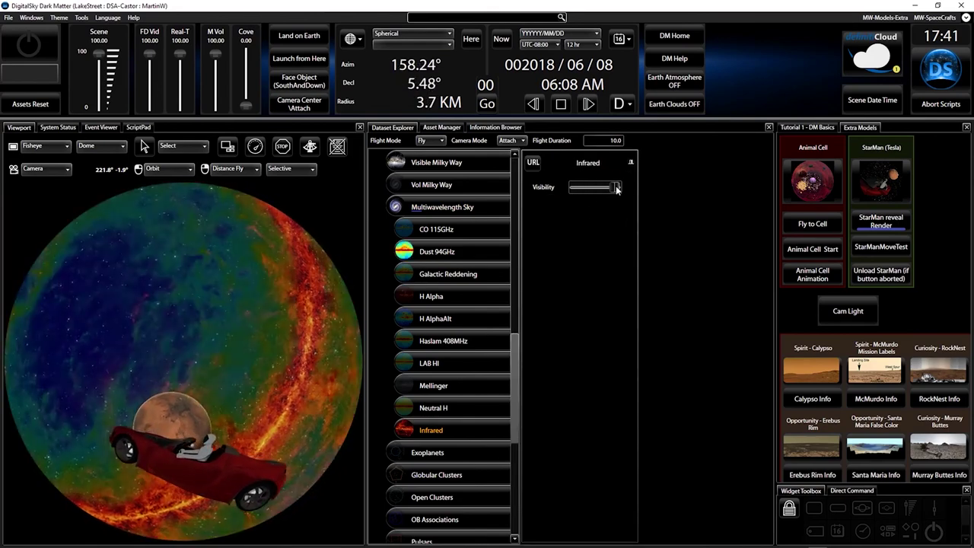
pyautogui.moveTo(617, 189); pyautogui.dragTo(596, 188)
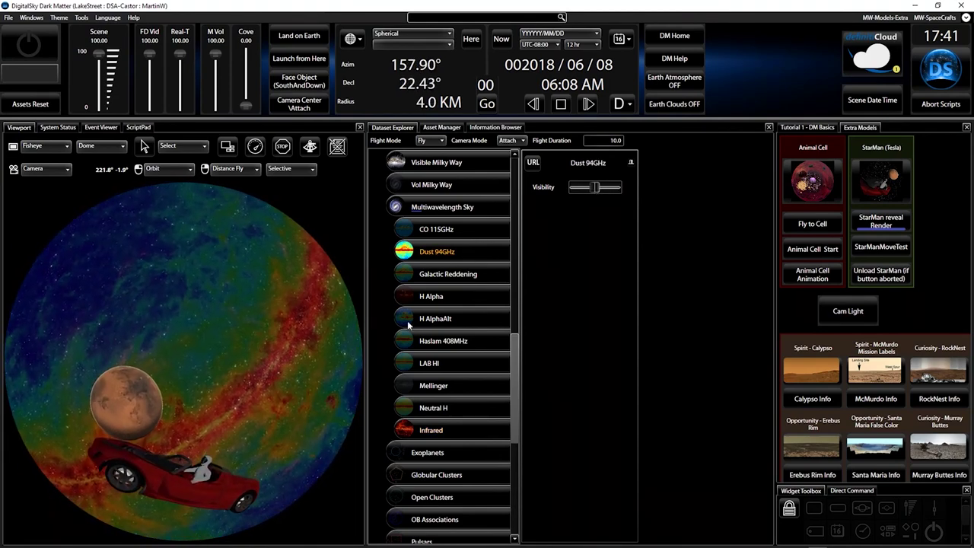
pyautogui.click(432, 386)
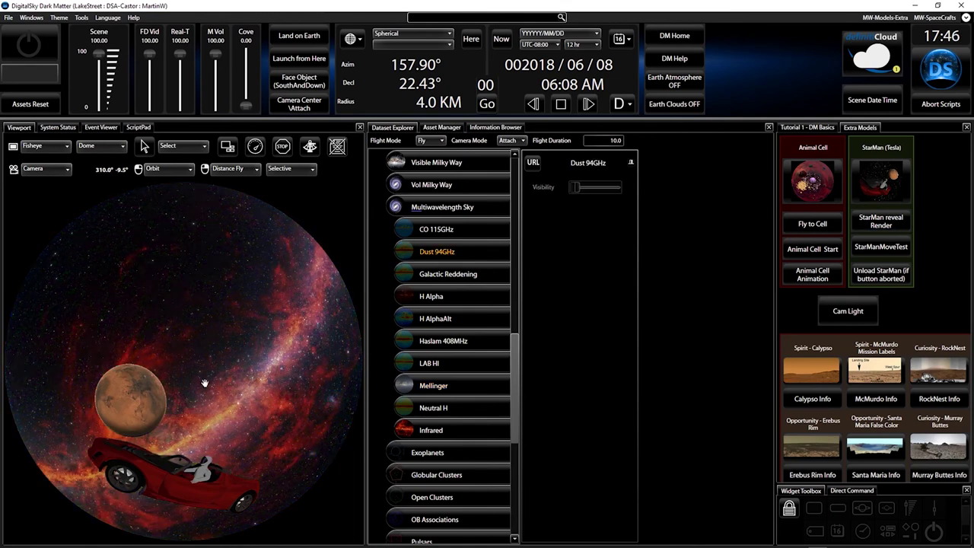
# Orbit the StarMan car and Mars and fly the camera far out beyond the Milky Way, bringing up the Extragalactic datasets
pyautogui.moveTo(263, 456); pyautogui.dragTo(262, 463, button='right')
pyautogui.moveTo(169, 437); pyautogui.dragTo(220, 437)
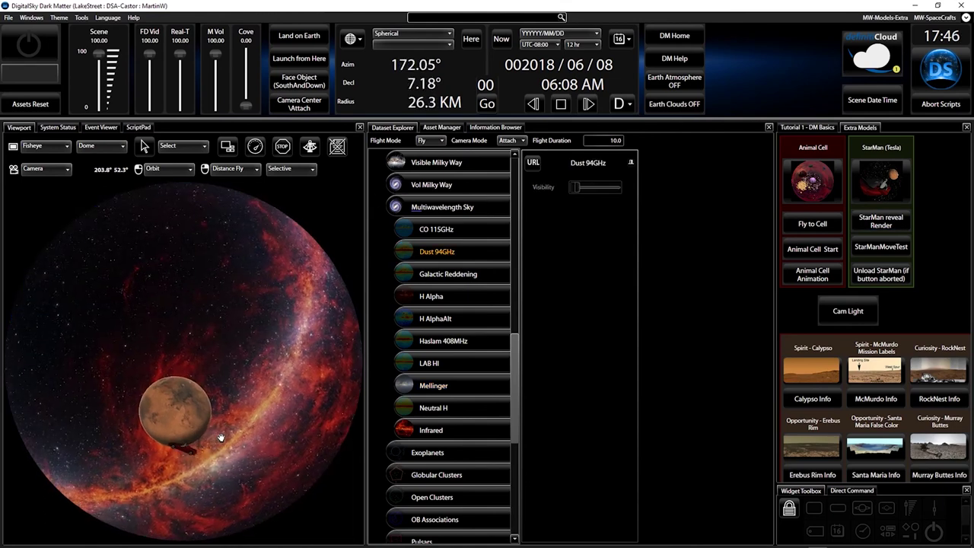
pyautogui.click(309, 147)
pyautogui.moveTo(270, 440); pyautogui.dragTo(737, 515, button='right')
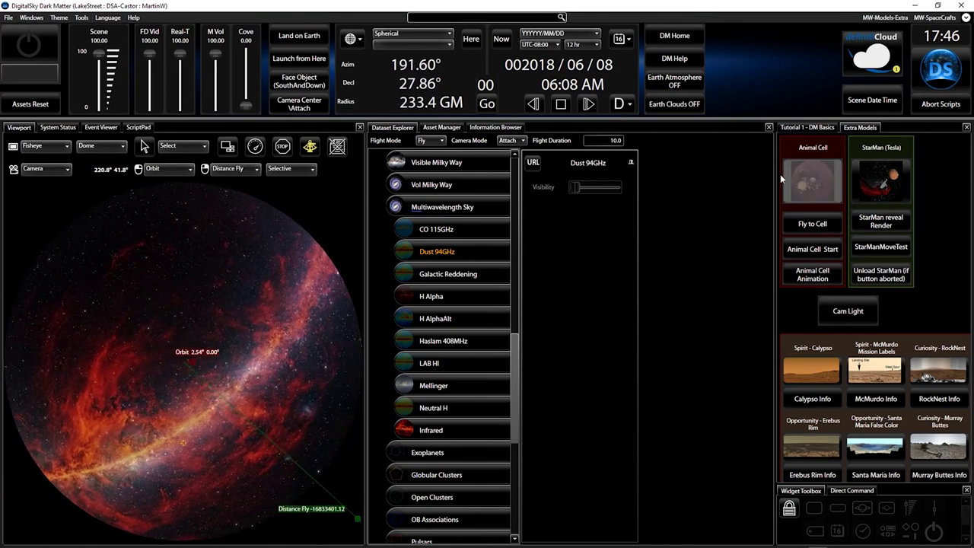
pyautogui.scroll(-5, 464, 401)
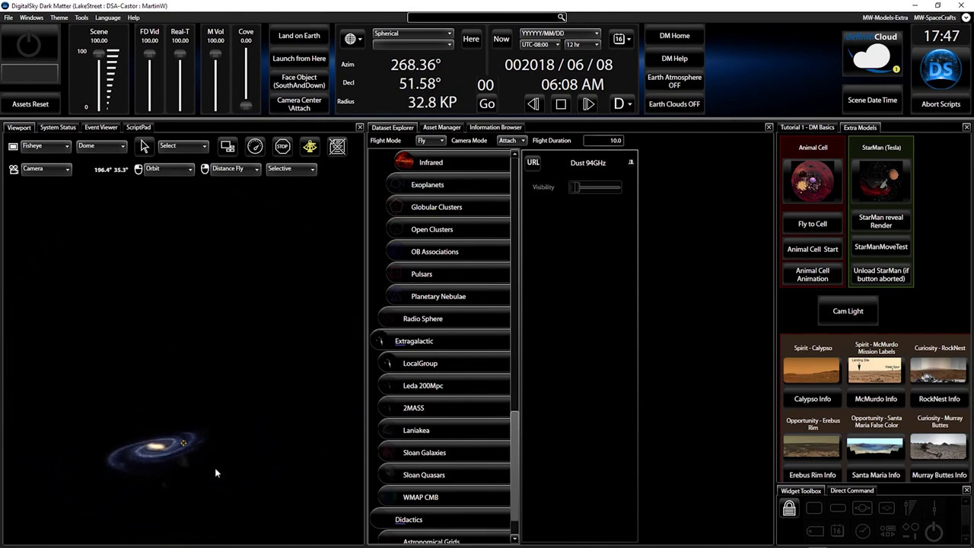
# Show the Leda 200Mpc galaxies around the Milky Way and fly the camera out to orbit among them
pyautogui.moveTo(245, 498); pyautogui.dragTo(249, 493)
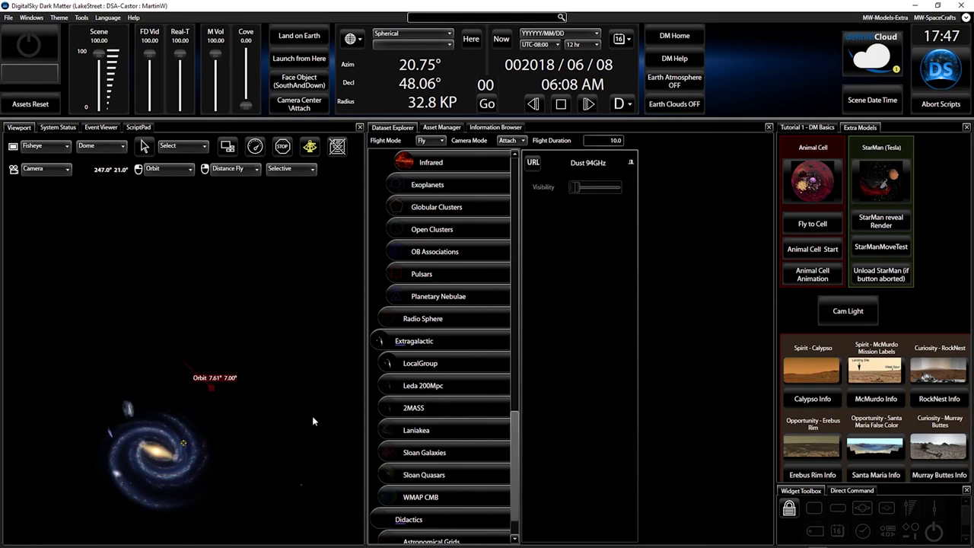
pyautogui.click(391, 388)
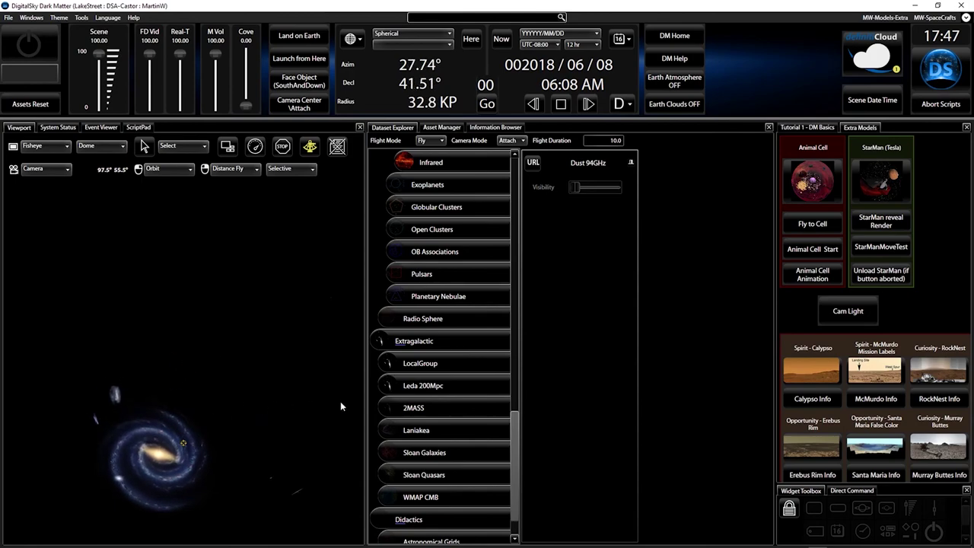
pyautogui.moveTo(193, 370); pyautogui.dragTo(188, 438)
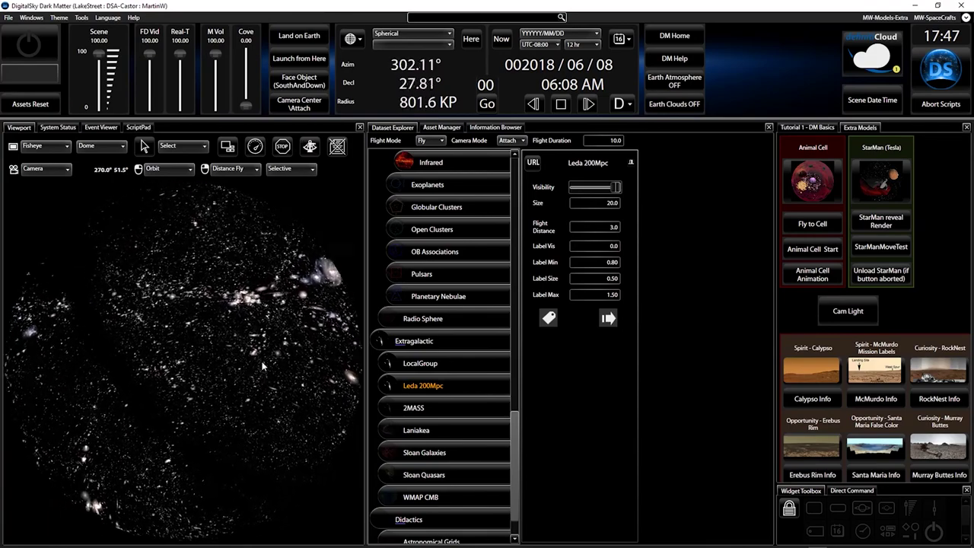
# Open the Online Data Center, check its Comets list and filter the Exoplanets list for "wasp"
pyautogui.click(87, 37)
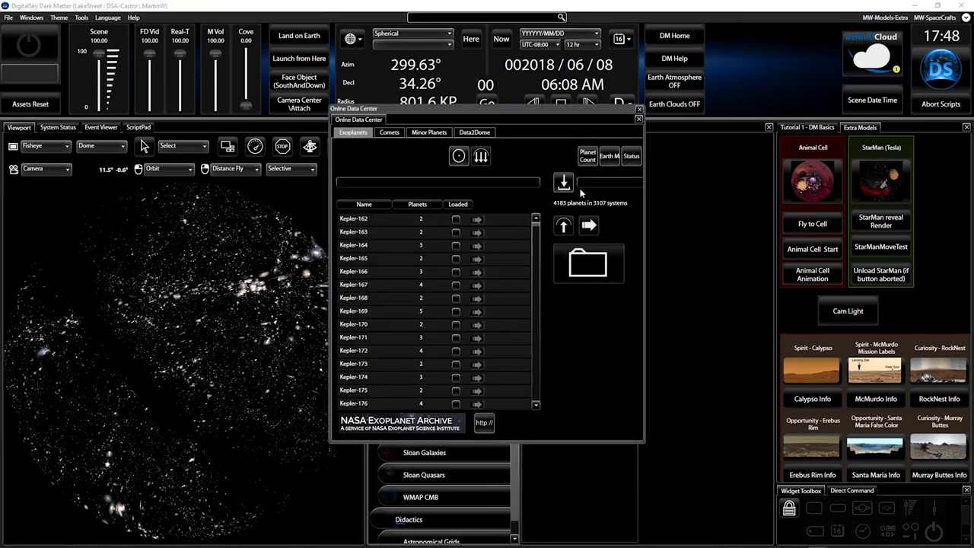
pyautogui.click(389, 133)
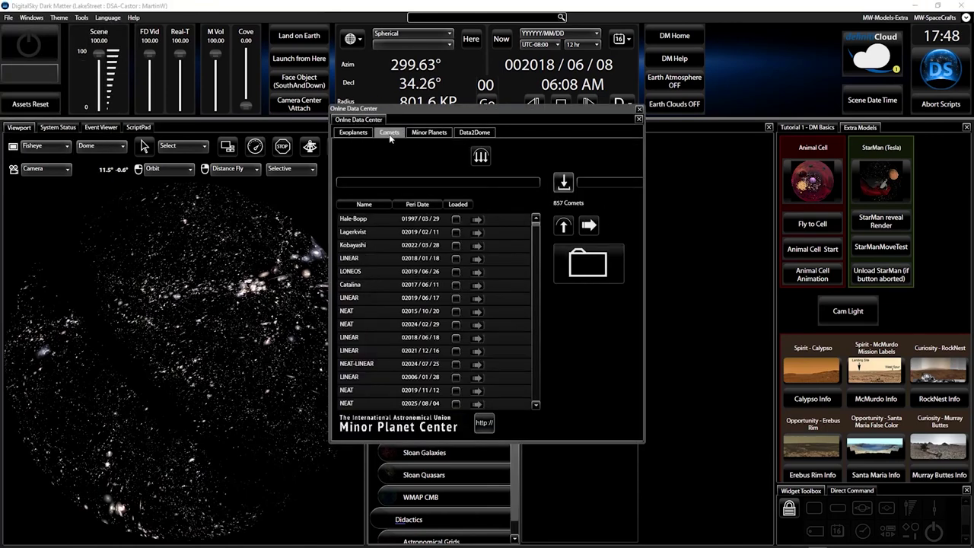
pyautogui.click(354, 133)
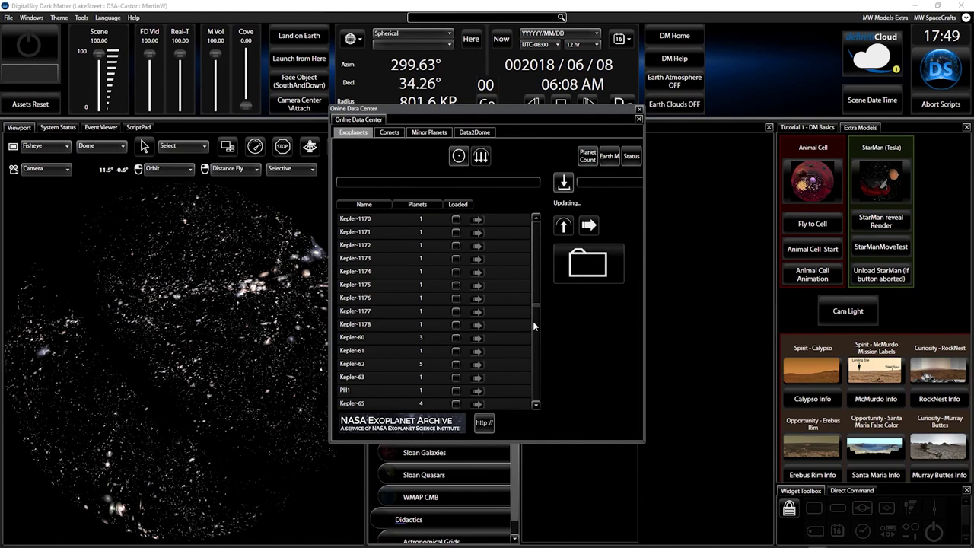
pyautogui.write('wasp')
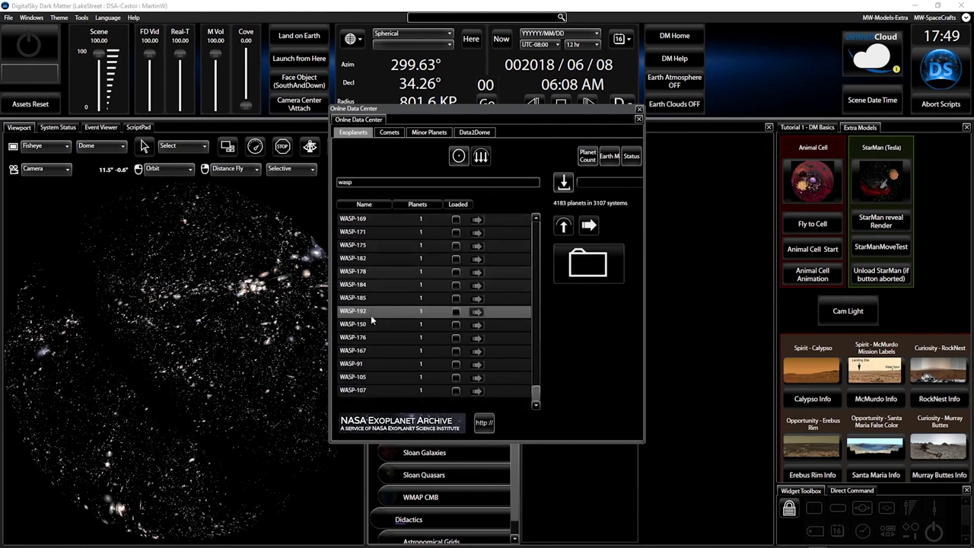
# Load the WASP-148 system, fly to it and orbit planet WASP-148 b, with the data window moved clear of the datasets
pyautogui.scroll(5, 393, 340)
pyautogui.click(455, 245)
pyautogui.click(477, 247)
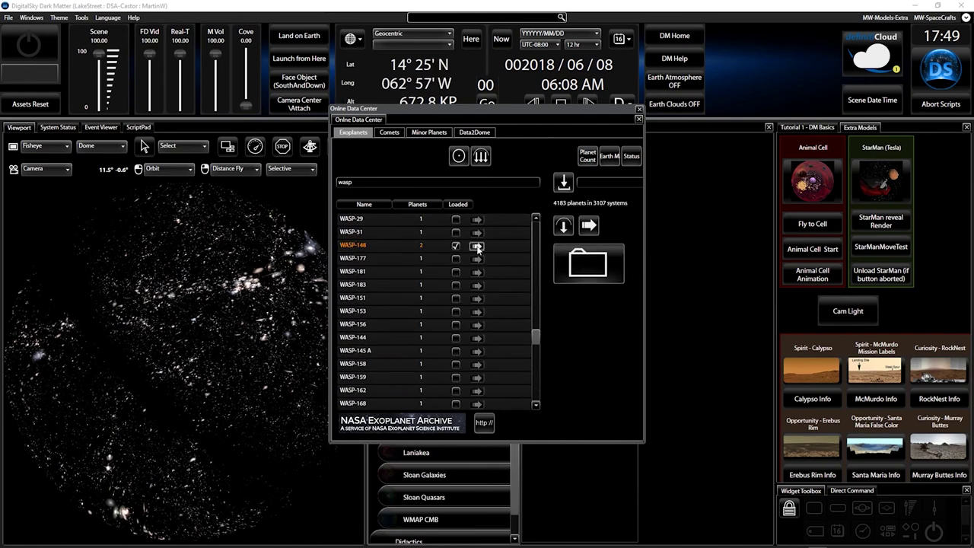
pyautogui.moveTo(574, 109); pyautogui.dragTo(843, 143)
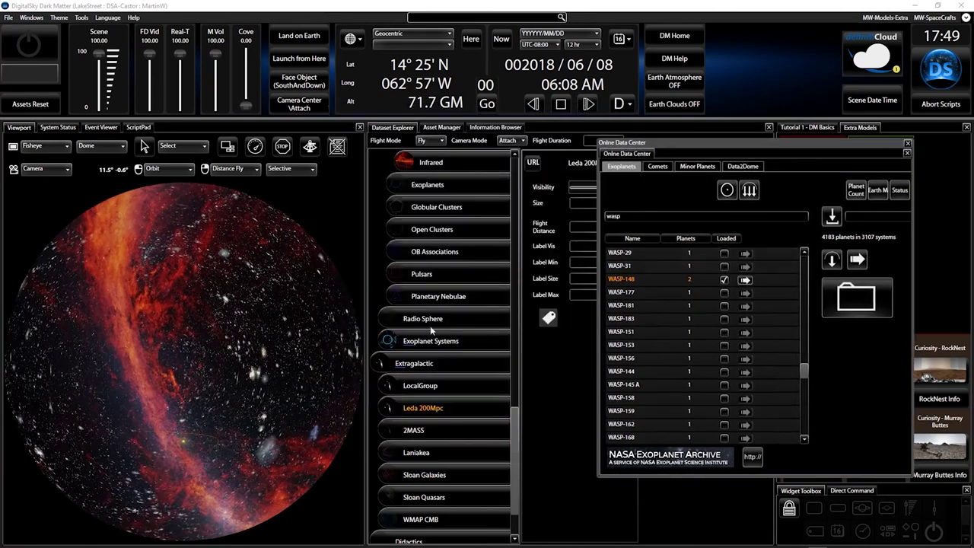
pyautogui.moveTo(627, 146); pyautogui.dragTo(676, 169)
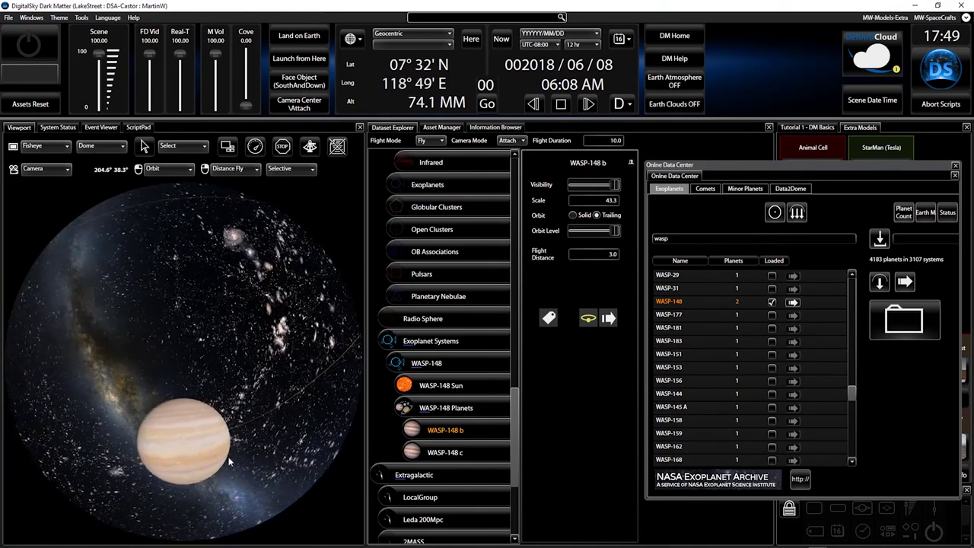
pyautogui.moveTo(234, 462); pyautogui.dragTo(235, 388)
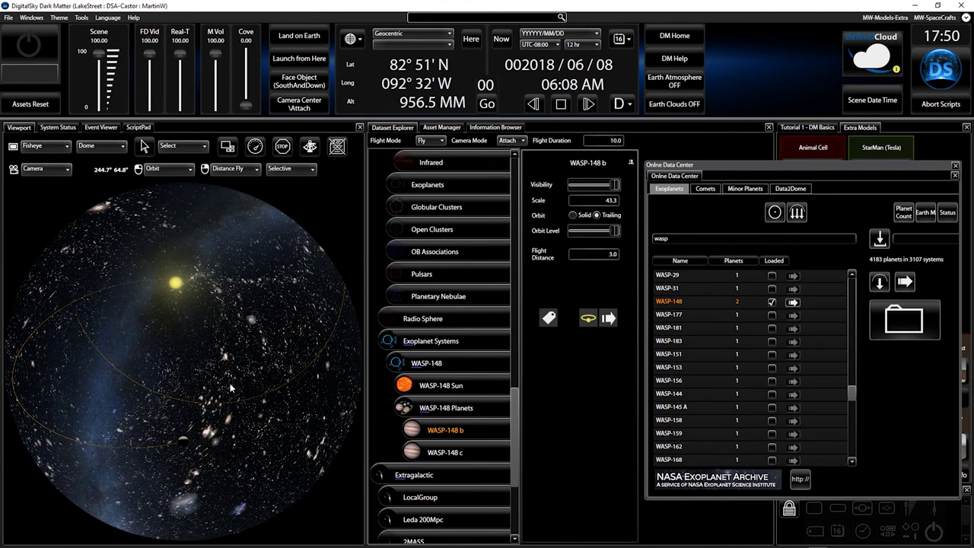
# Filter the Comets list for "neo" and select comet C-2020 F3 NEOWISE
pyautogui.click(706, 188)
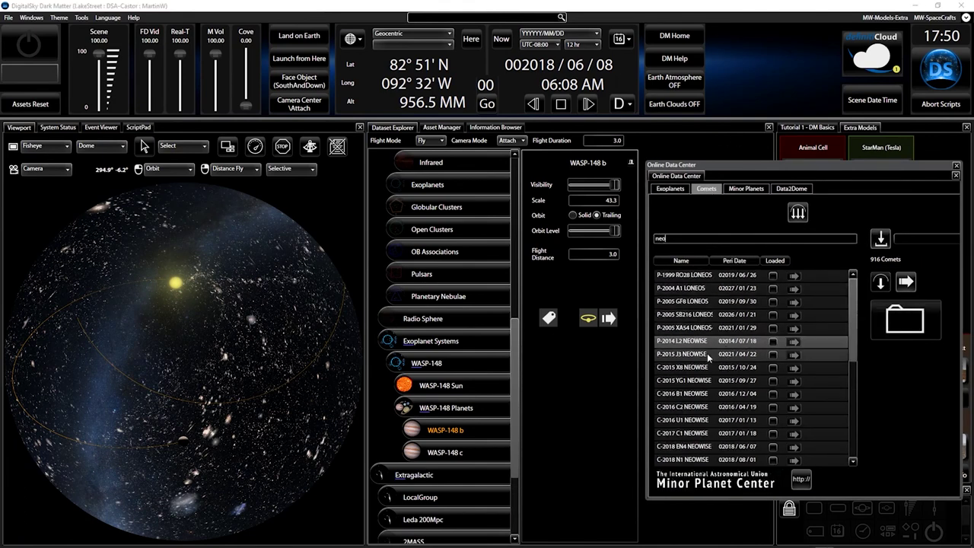
pyautogui.write('neo')
pyautogui.click(772, 383)
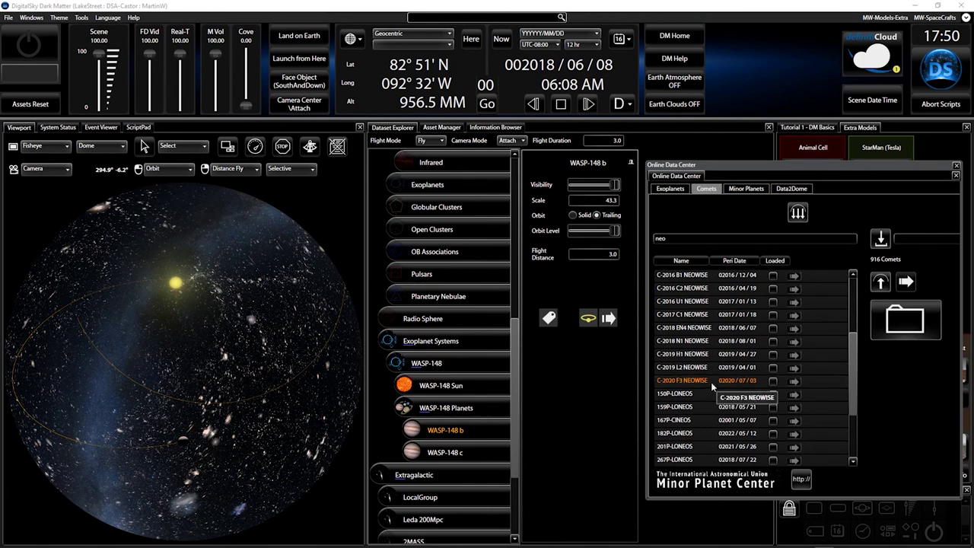
# Expand ESO Images in Data2Dome and open the reference page of "Comet NEOWISE and noctilucent clouds spotted above ESO Headquarters"
pyautogui.click(798, 188)
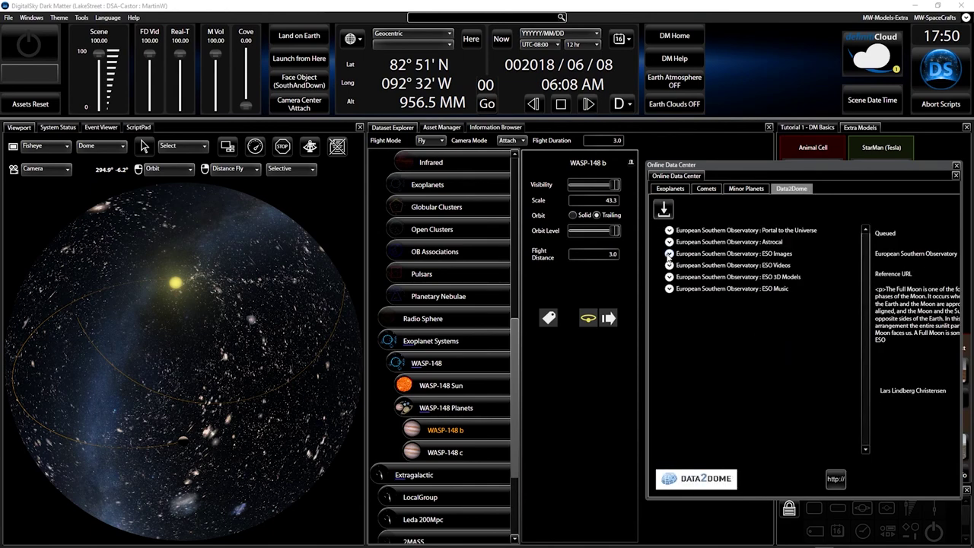
pyautogui.click(669, 255)
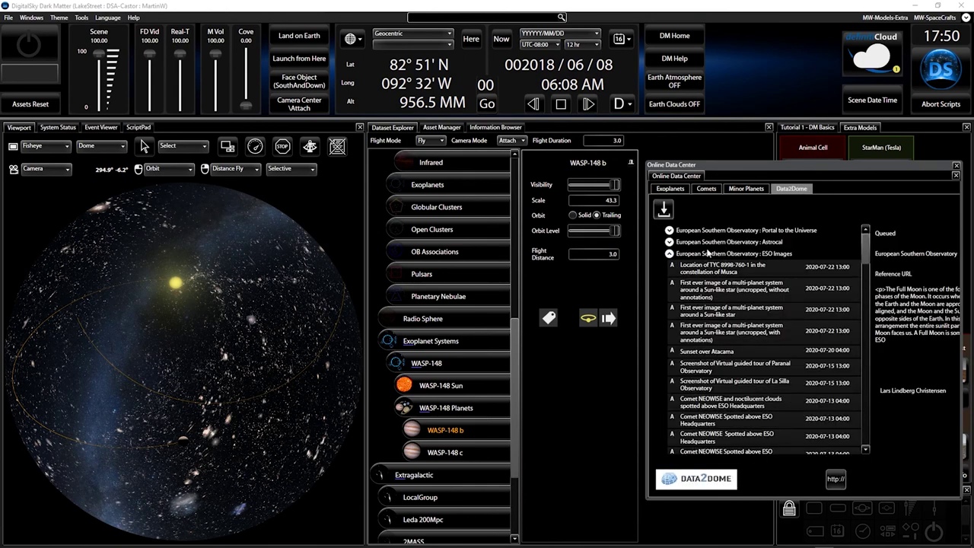
pyautogui.click(782, 399)
pyautogui.click(915, 275)
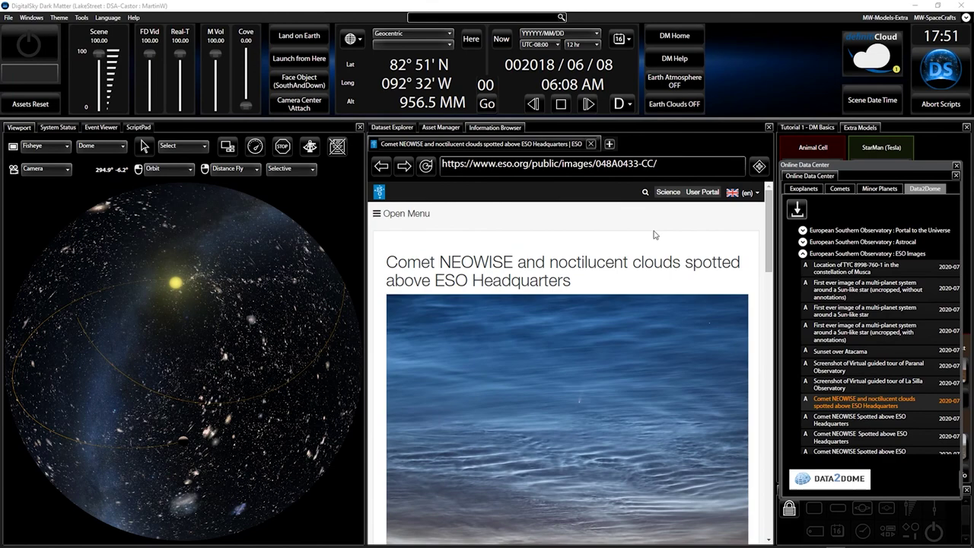
# Close the Online Data Center and run the Animal Cell animation
pyautogui.click(956, 175)
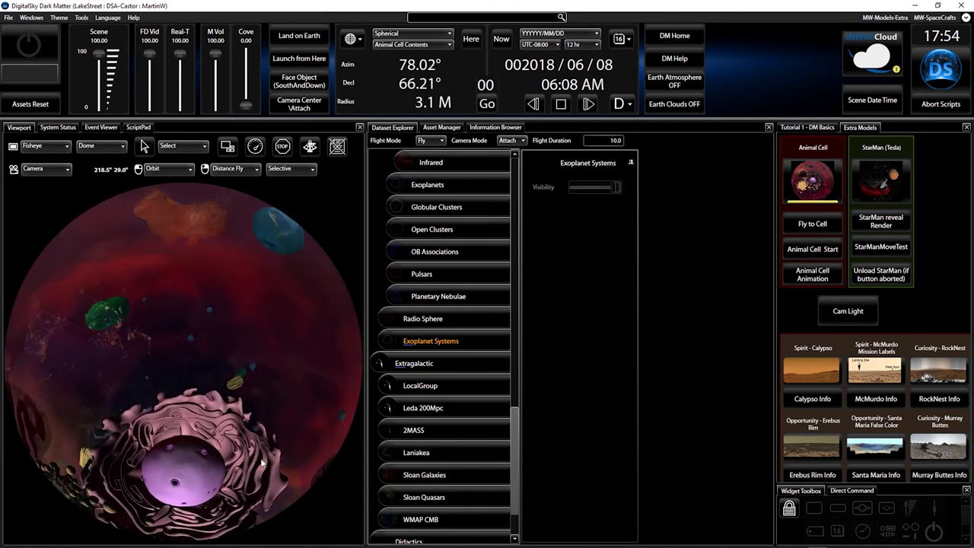
pyautogui.click(812, 276)
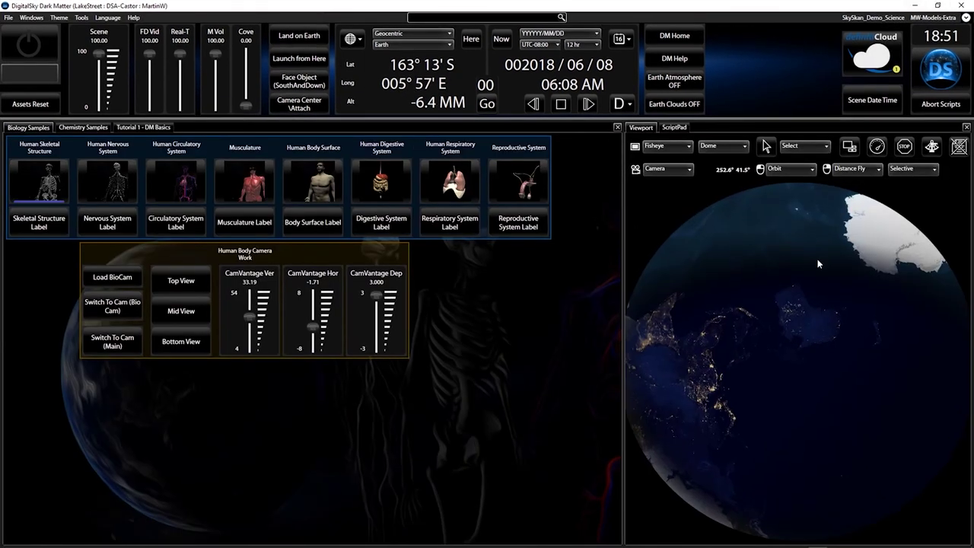
# Examine the Amino Acids label, rotation and zoom controls in the Chemistry Samples and return to the Biology Samples
pyautogui.click(84, 127)
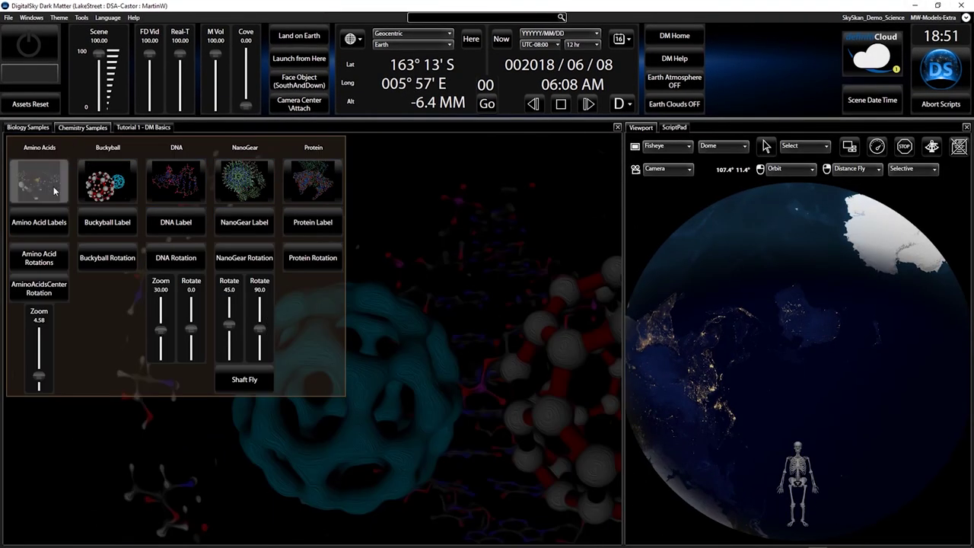
pyautogui.click(40, 259)
pyautogui.click(39, 290)
pyautogui.moveTo(39, 377); pyautogui.dragTo(38, 371)
pyautogui.click(40, 289)
pyautogui.click(41, 259)
pyautogui.click(43, 228)
pyautogui.click(40, 183)
pyautogui.click(29, 127)
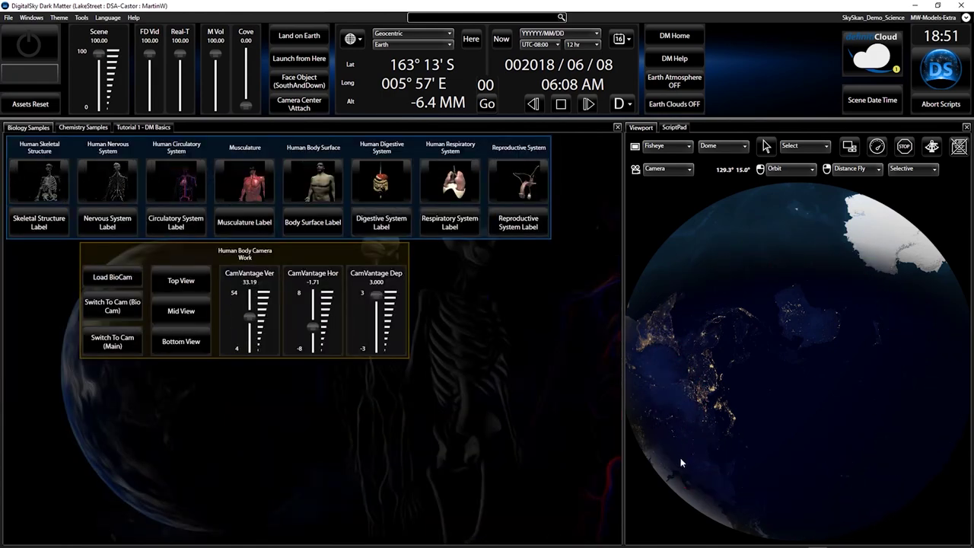
# Switch to the MW-Interface-SOS layout and launch the camera away from its current place to view Earth from space
pyautogui.click(967, 17)
pyautogui.click(875, 105)
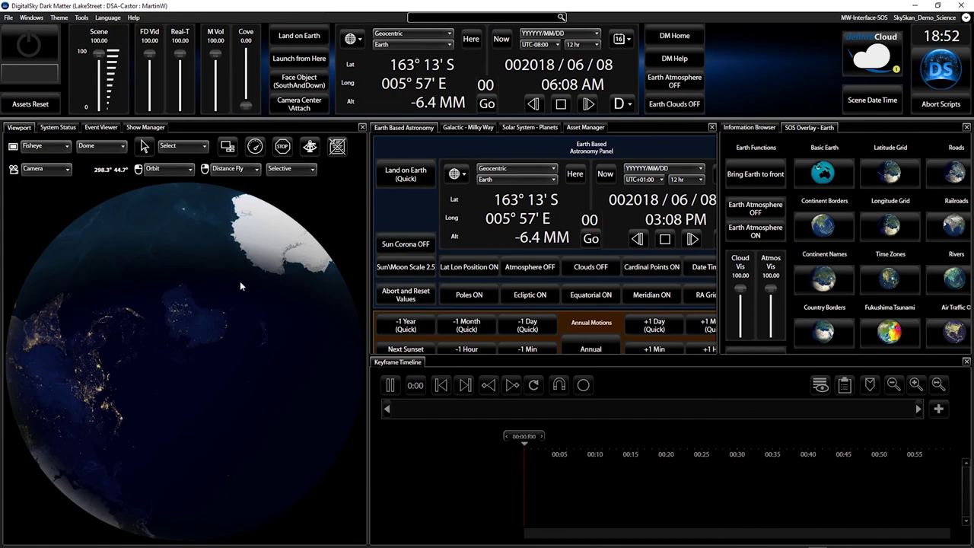
pyautogui.click(290, 65)
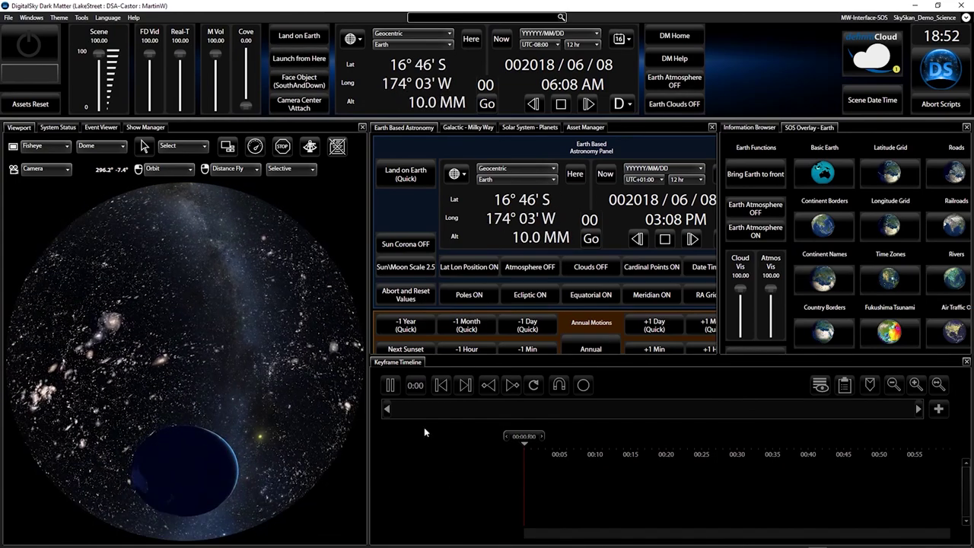
# Show the Fukushima Tsunami overlay on Earth and orbit the globe to the Pacific
pyautogui.click(890, 331)
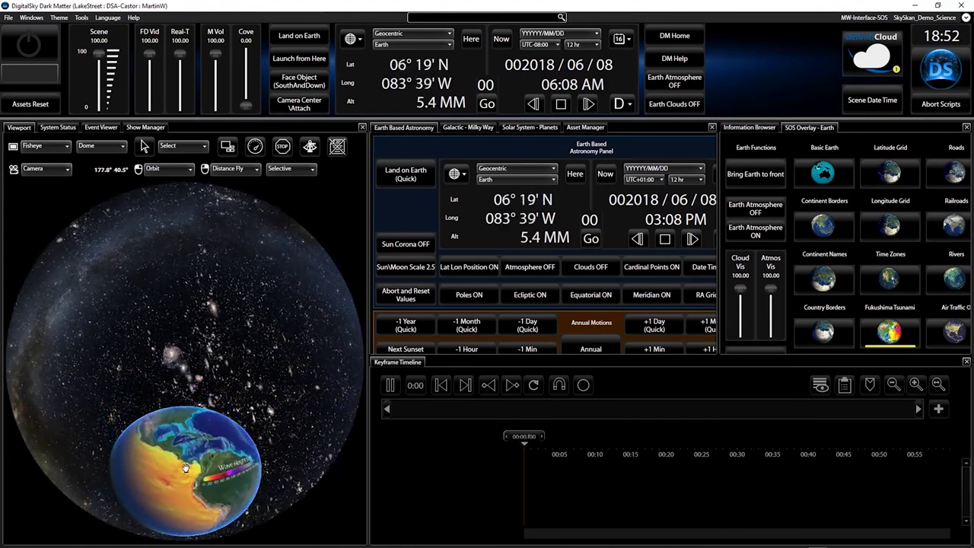
pyautogui.keyDown('ctrl'); pyautogui.moveTo(196, 462); pyautogui.dragTo(222, 458); pyautogui.keyUp('ctrl')
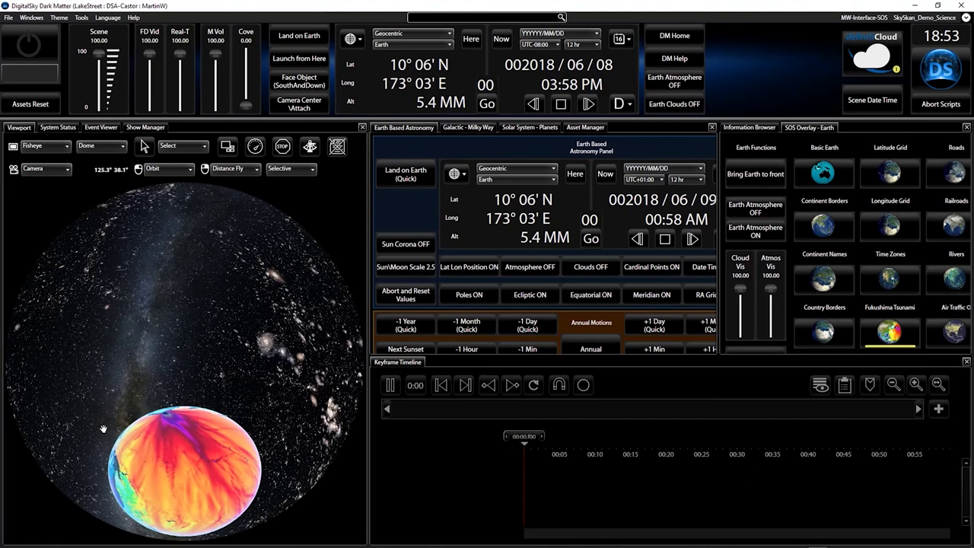
pyautogui.moveTo(103, 429); pyautogui.dragTo(110, 438)
# Turn on the Tsunami Locations overlay and lower the atmosphere visibility to 32.50
pyautogui.scroll(-2, 883, 289)
pyautogui.click(881, 304)
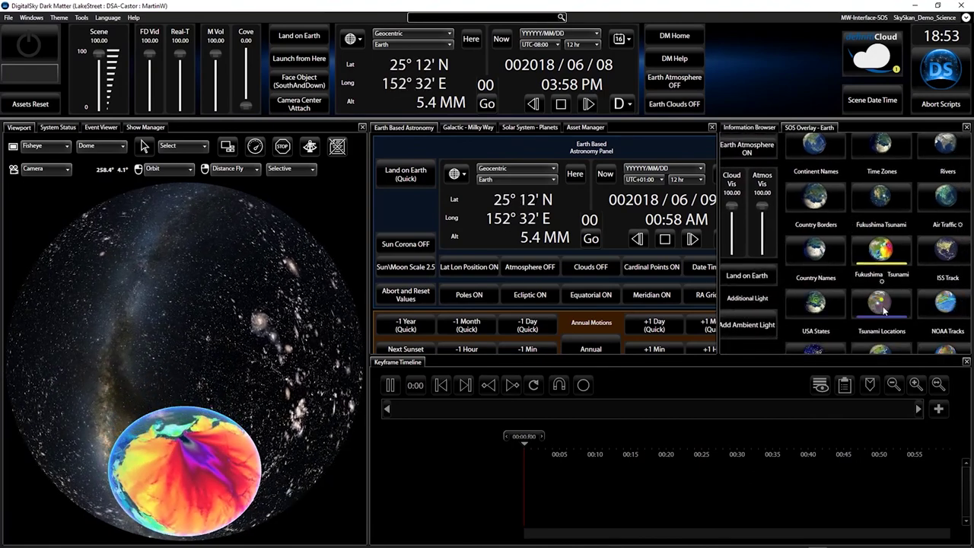
pyautogui.moveTo(763, 212); pyautogui.dragTo(771, 253)
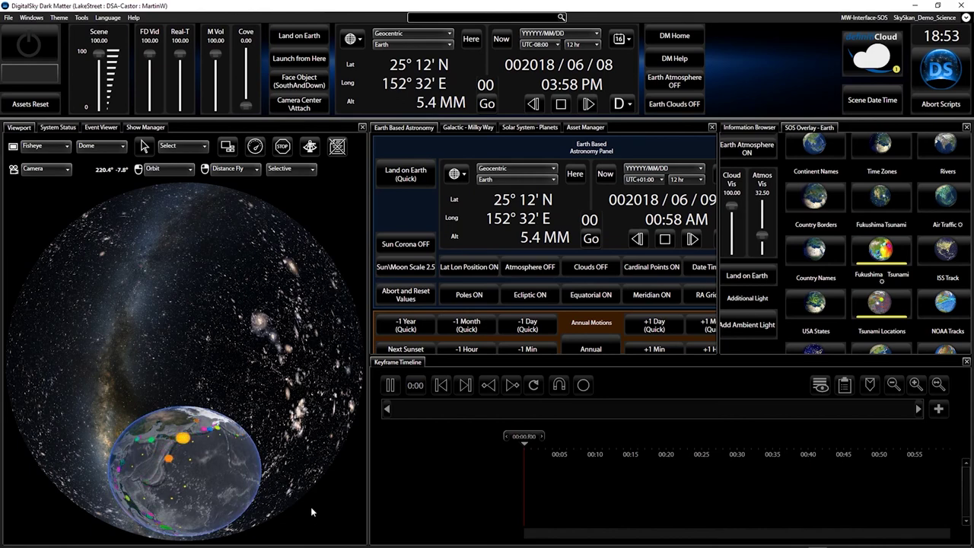
pyautogui.moveTo(311, 512); pyautogui.dragTo(277, 497)
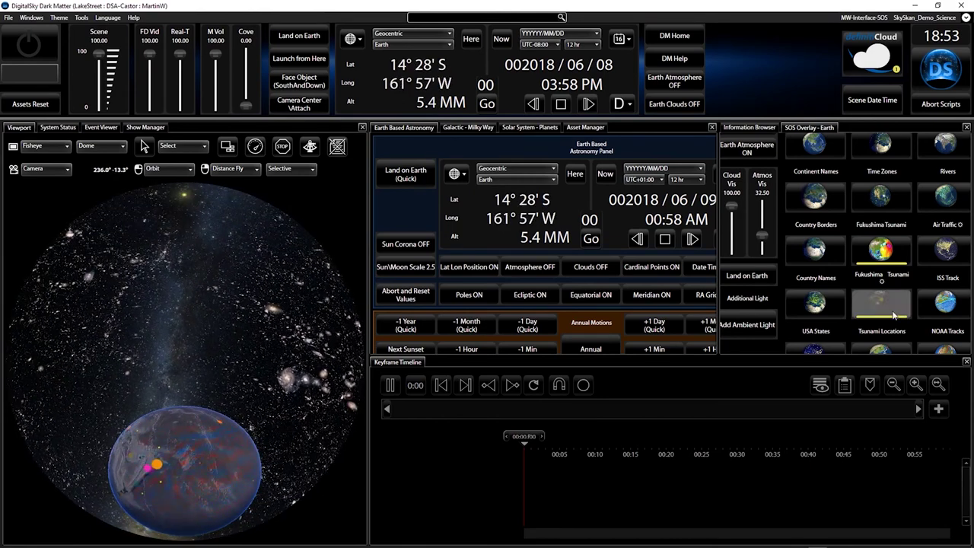
# Switch to the MW-CaptureSystem layout and set the Nest Drop visibility to 3.89
pyautogui.click(845, 17)
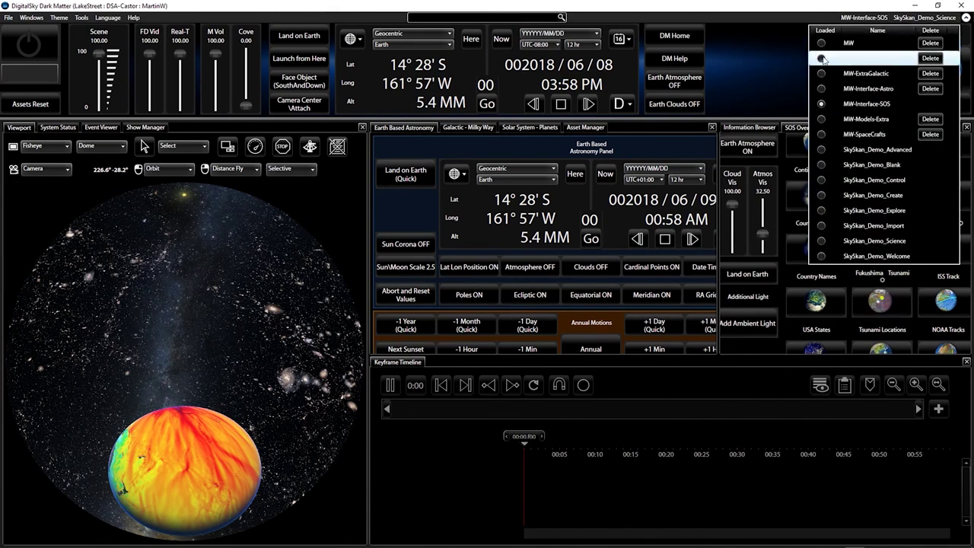
pyautogui.click(821, 58)
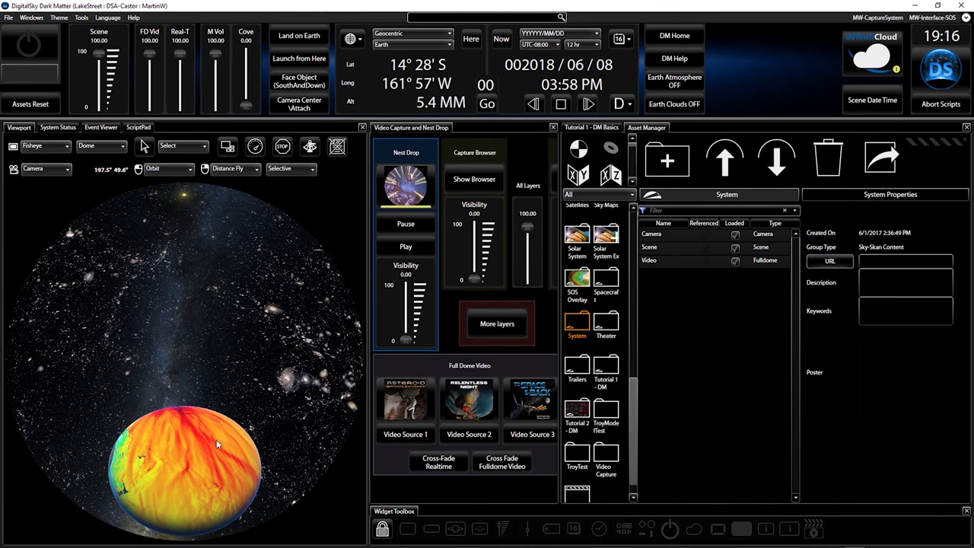
pyautogui.moveTo(406, 340)
pyautogui.mouseDown()
pyautogui.moveTo(408, 304)
pyautogui.moveTo(406, 339)
pyautogui.mouseUp()
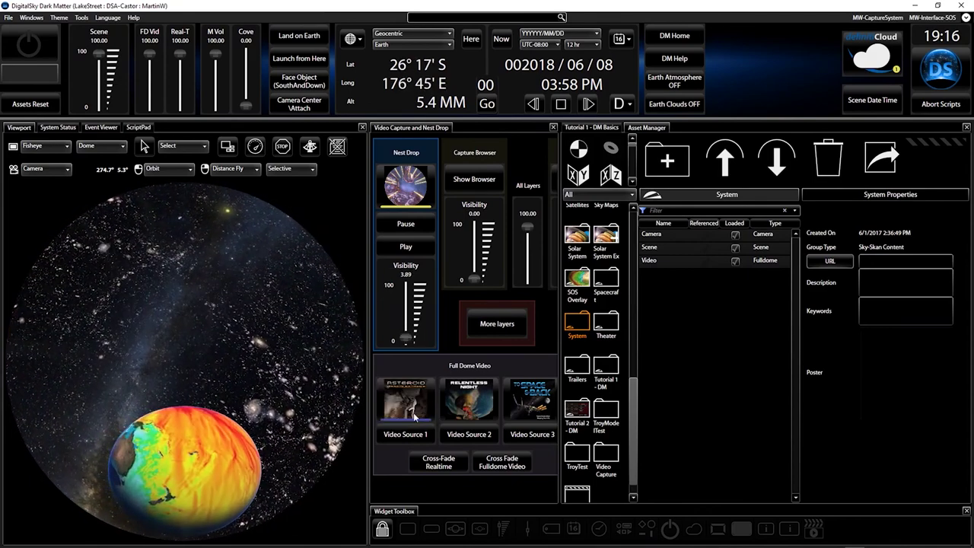
# Play the Asteroid full-dome video and cross-fade back to the realtime scene, with Nest Drop visibility lowered to 0
pyautogui.click(391, 402)
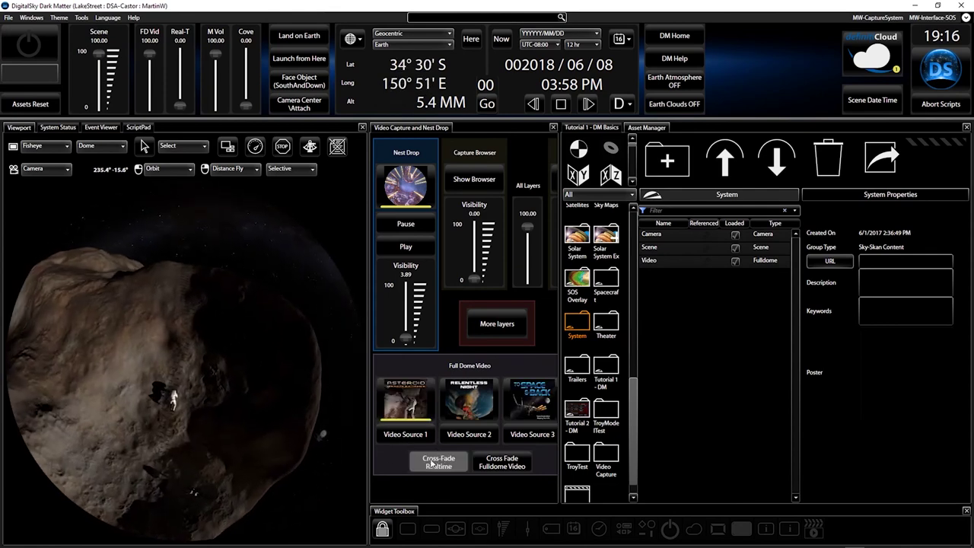
pyautogui.click(431, 462)
pyautogui.moveTo(406, 337)
pyautogui.mouseDown()
pyautogui.moveTo(405, 309)
pyautogui.moveTo(406, 340)
pyautogui.mouseUp()
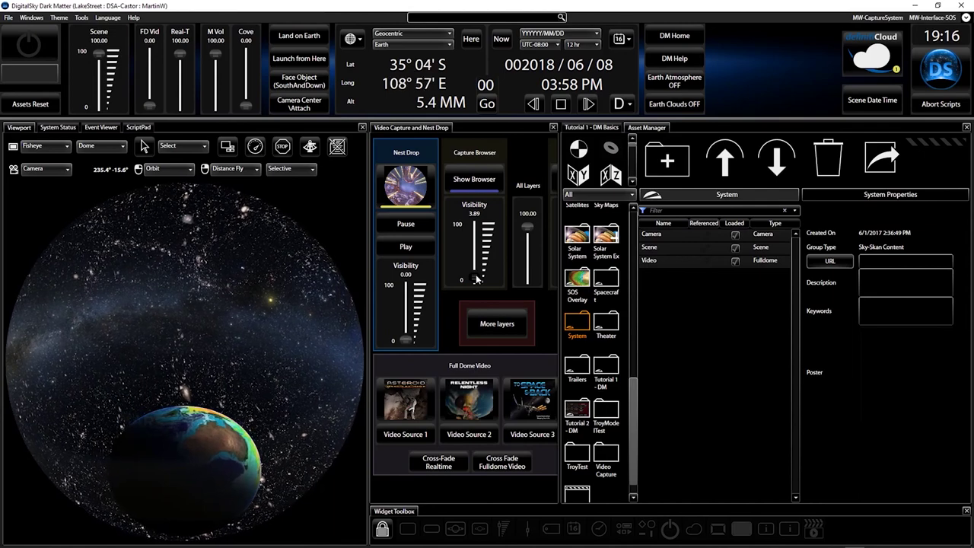
# Set the Capture Browser visibility to 100 and raise the visibility of the Capture Myself webcam layer
pyautogui.moveTo(477, 279); pyautogui.dragTo(479, 224)
pyautogui.moveTo(539, 314); pyautogui.dragTo(496, 309)
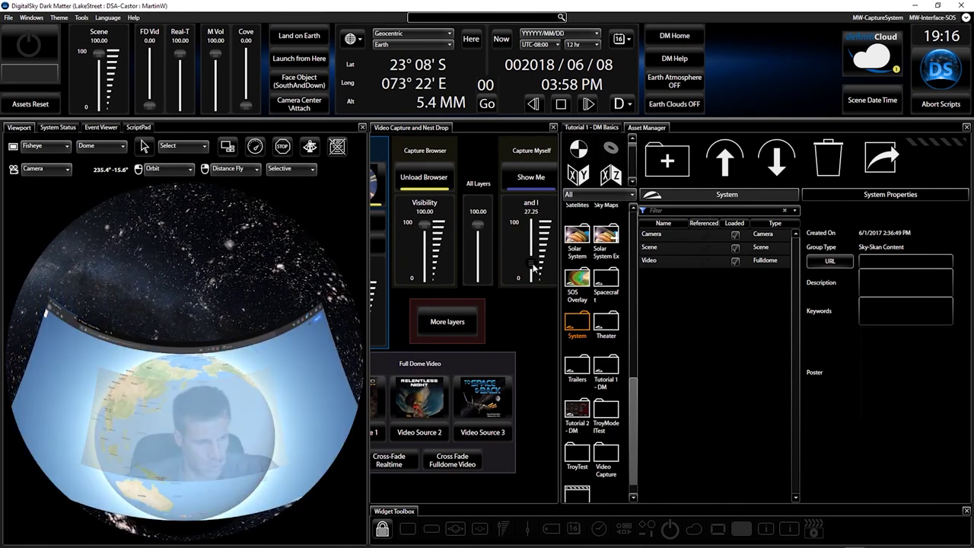
pyautogui.moveTo(534, 267); pyautogui.dragTo(530, 230)
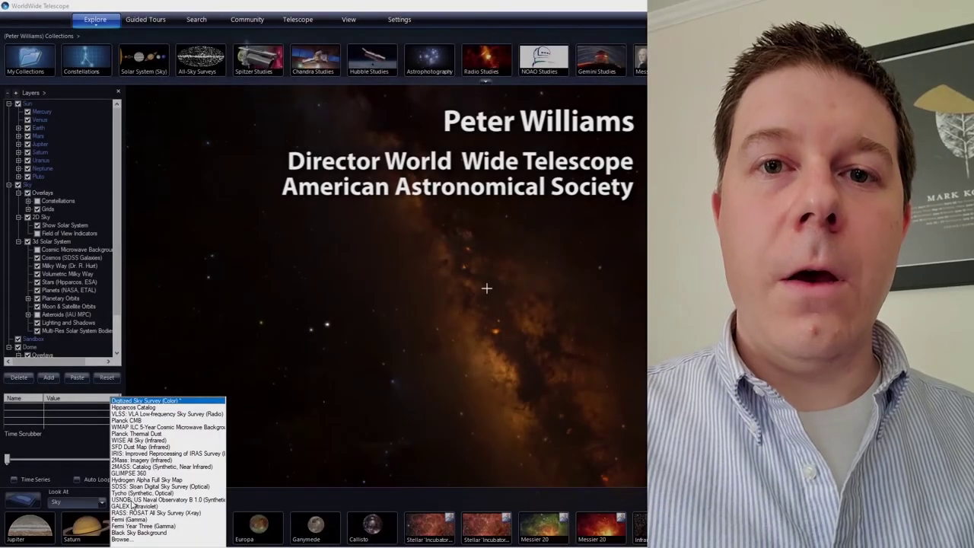
# In WorldWide Telescope, set the sky imagery to SFD Dust Map (Infrared)
pyautogui.click(126, 447)
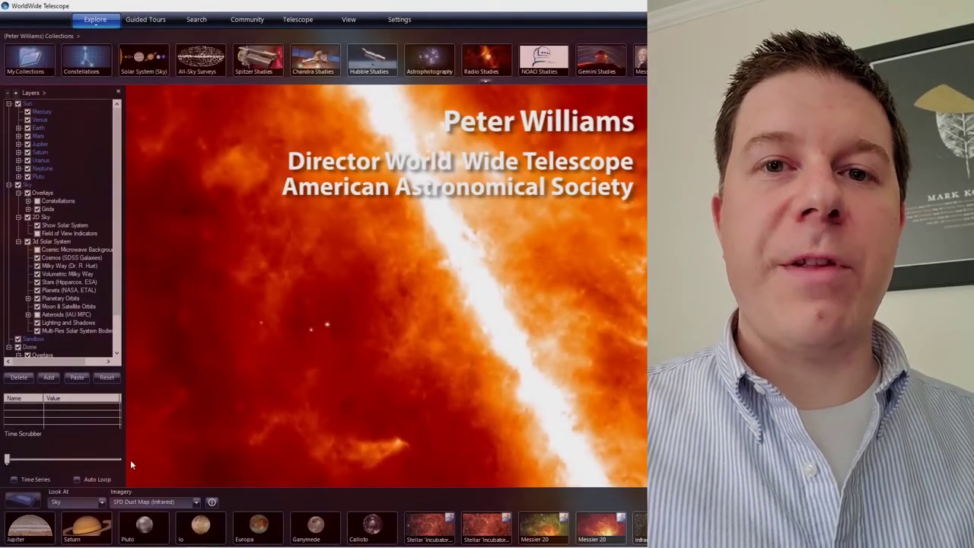
# Set the sky imagery to Digitized Sky Survey (Color) and open an astronomical image file
pyautogui.click(152, 501)
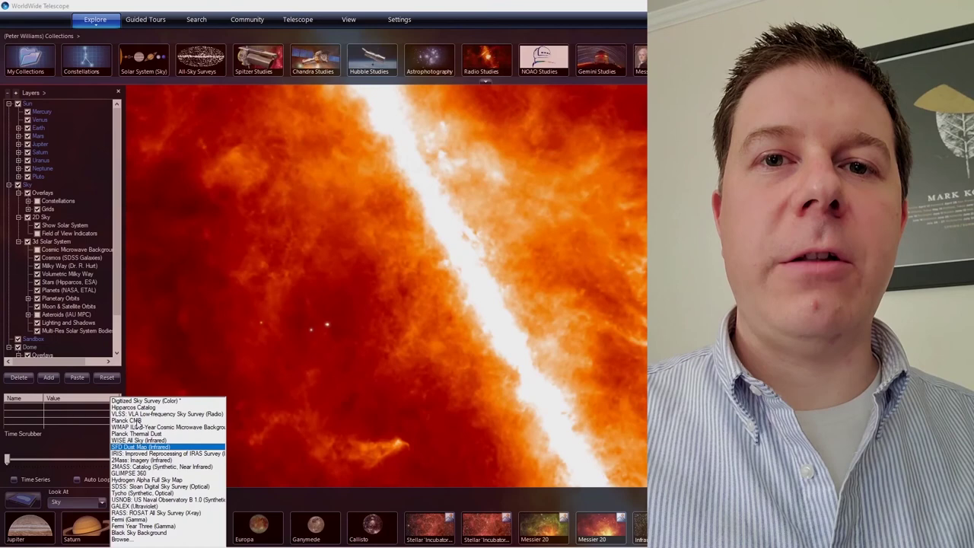
pyautogui.click(137, 401)
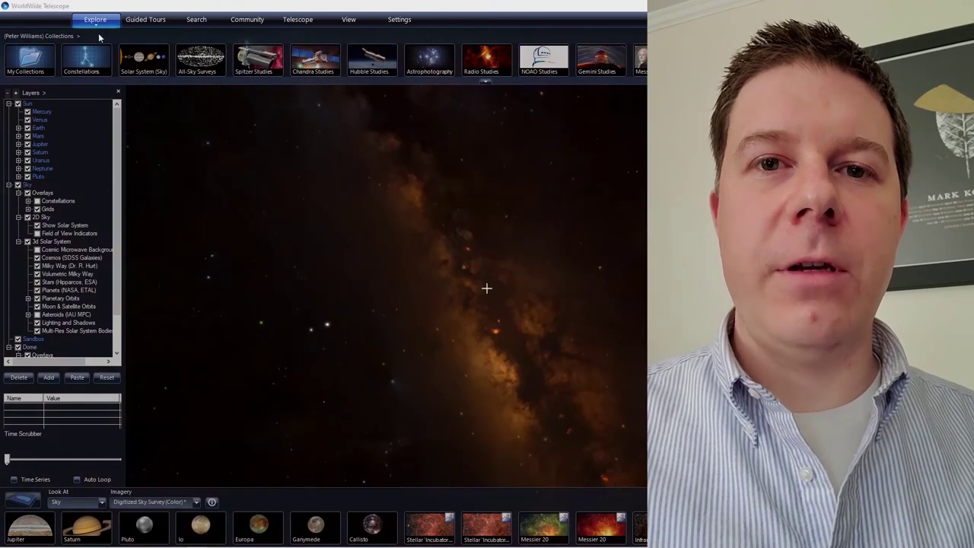
pyautogui.click(96, 21)
pyautogui.moveTo(183, 49)
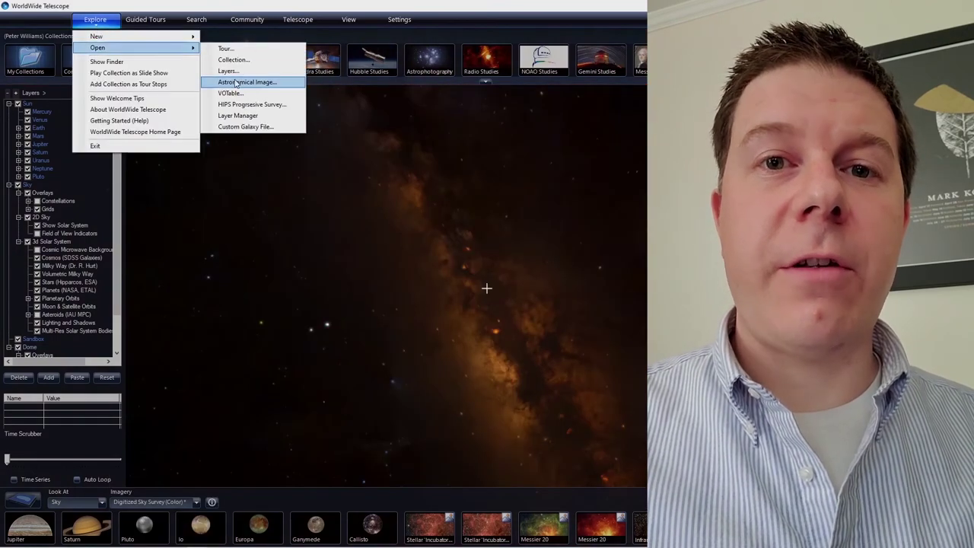
pyautogui.click(237, 82)
pyautogui.doubleClick(110, 100)
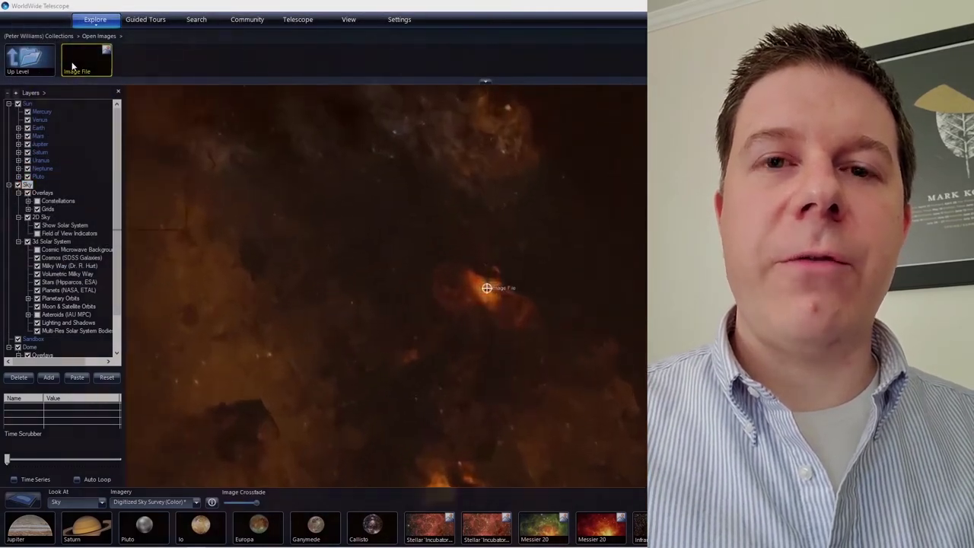
# Add the opened image as a new layer and stretch its histogram to brighten it, using Square Root scaling
pyautogui.rightClick(72, 67)
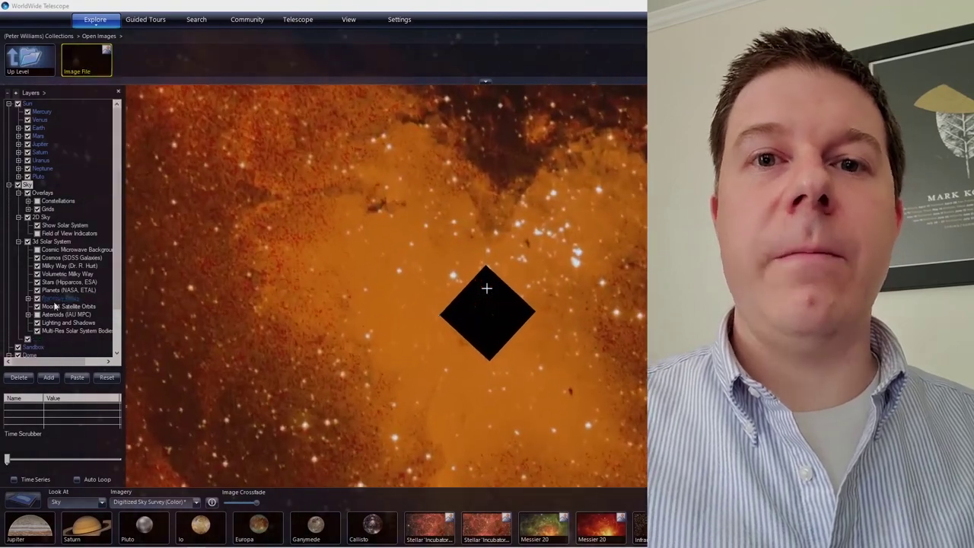
pyautogui.rightClick(36, 340)
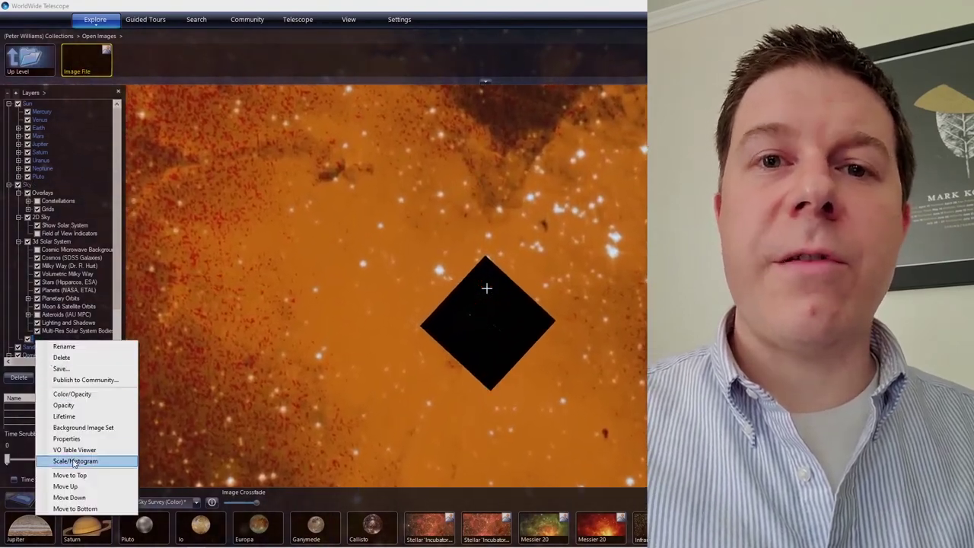
pyautogui.click(74, 461)
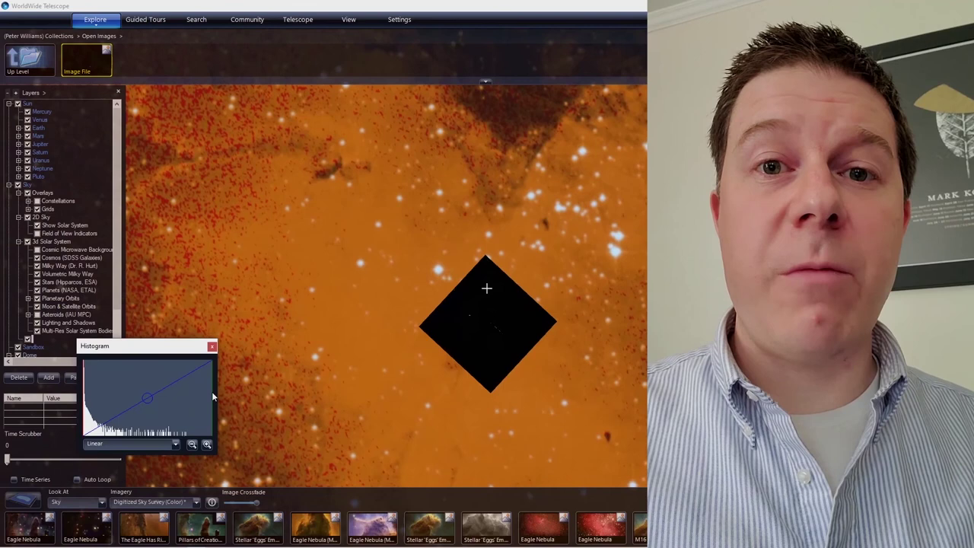
pyautogui.moveTo(212, 392); pyautogui.dragTo(144, 401)
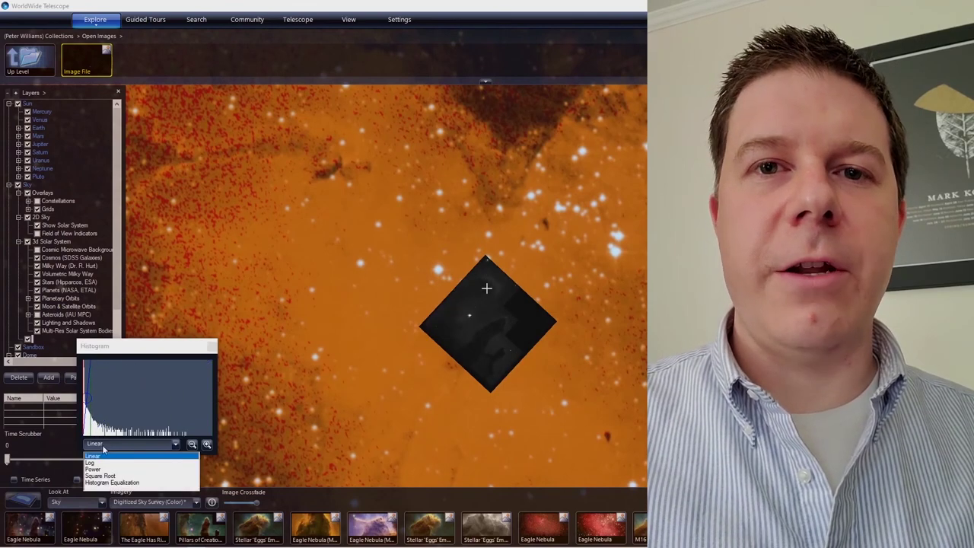
pyautogui.scroll(5, 455, 352)
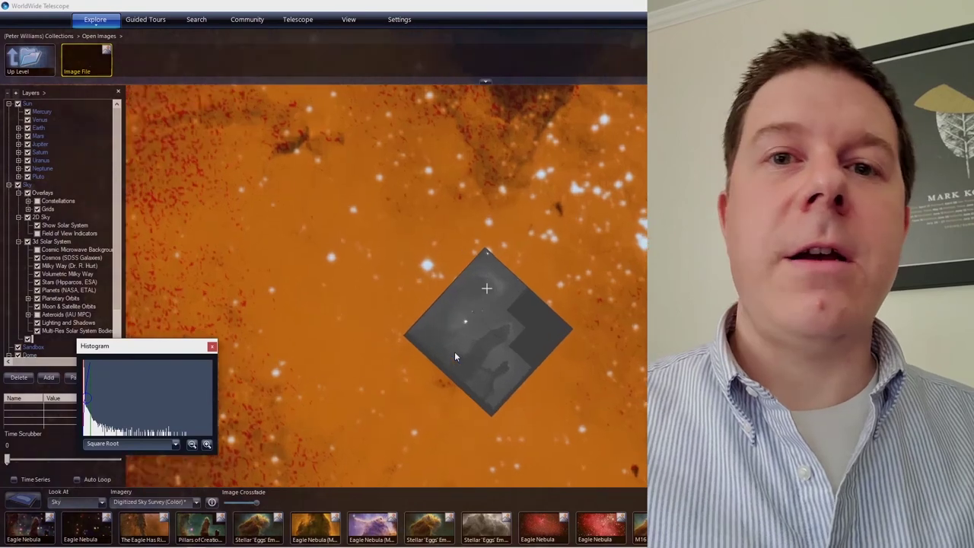
# Set the background imagery to GLIMPSE 360 and view the image layer within the wider infrared survey
pyautogui.click(156, 502)
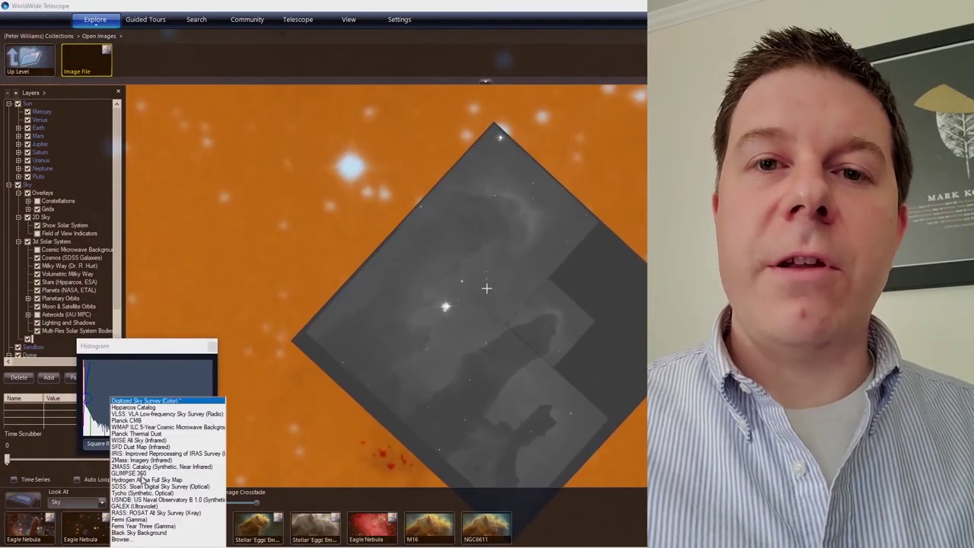
pyautogui.click(141, 473)
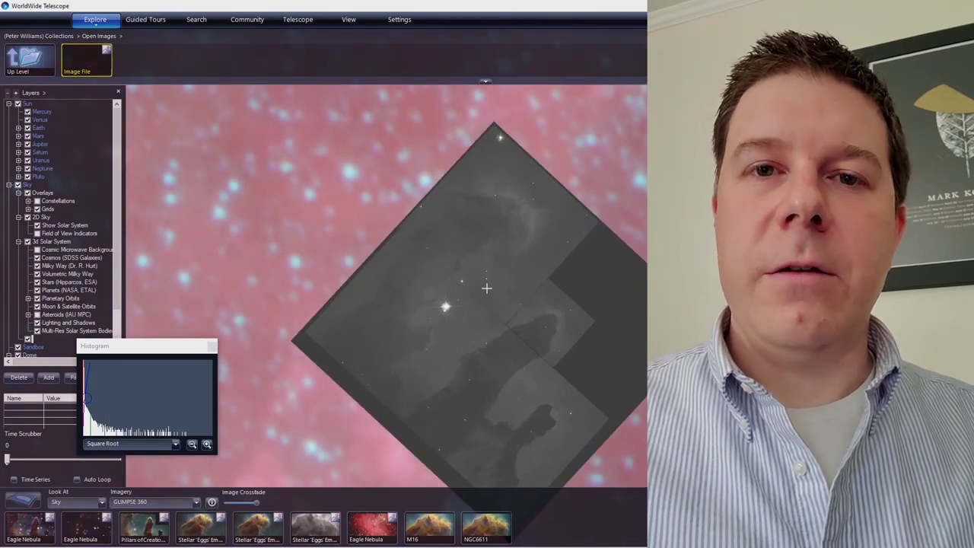
pyautogui.scroll(-5, 486, 288)
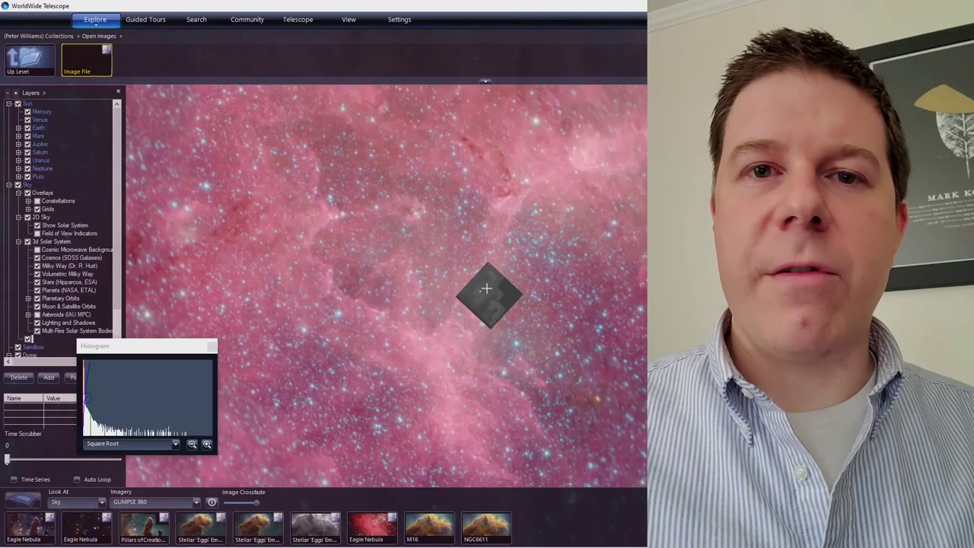
pyautogui.scroll(-5, 487, 288)
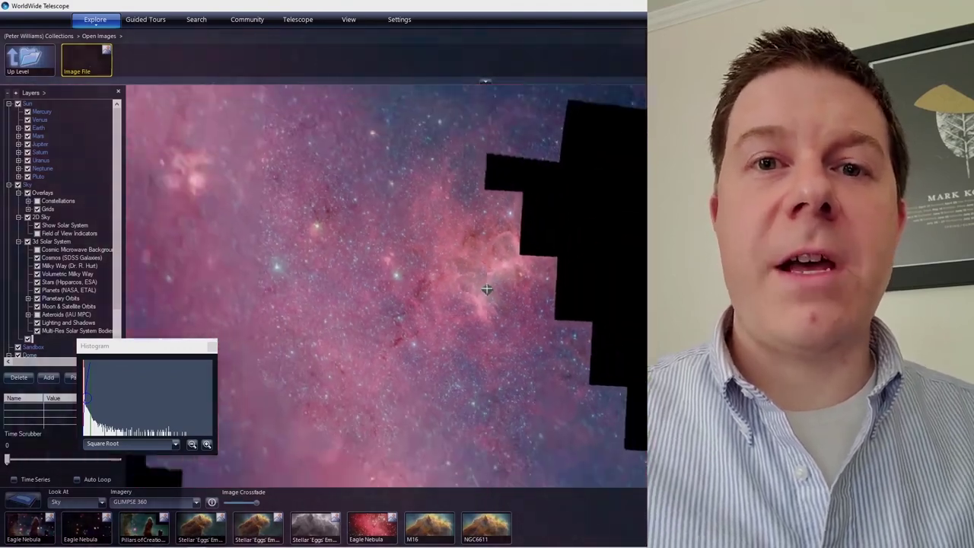
pyautogui.scroll(-5, 487, 288)
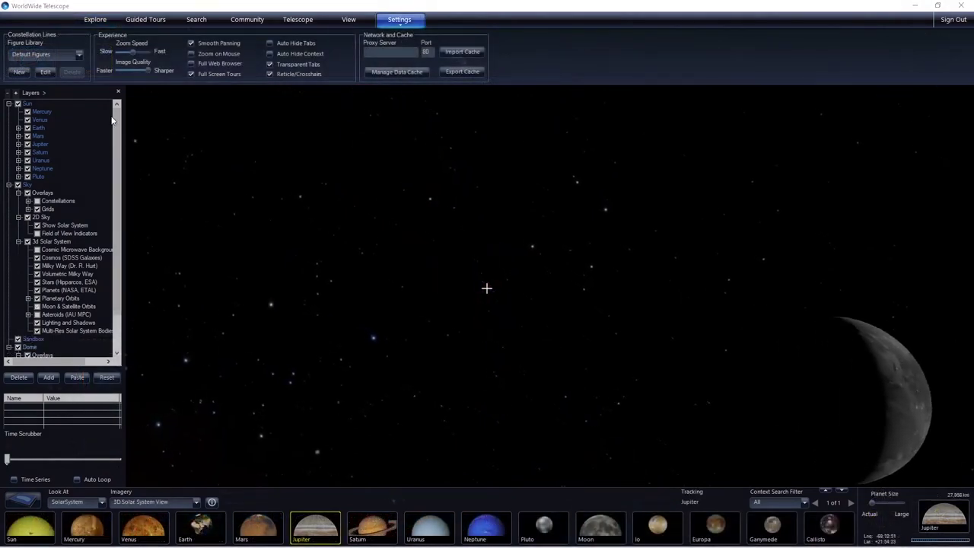
# Hide the layer list in the 3D Solar System View and turn on Auto Hide Context
pyautogui.click(118, 92)
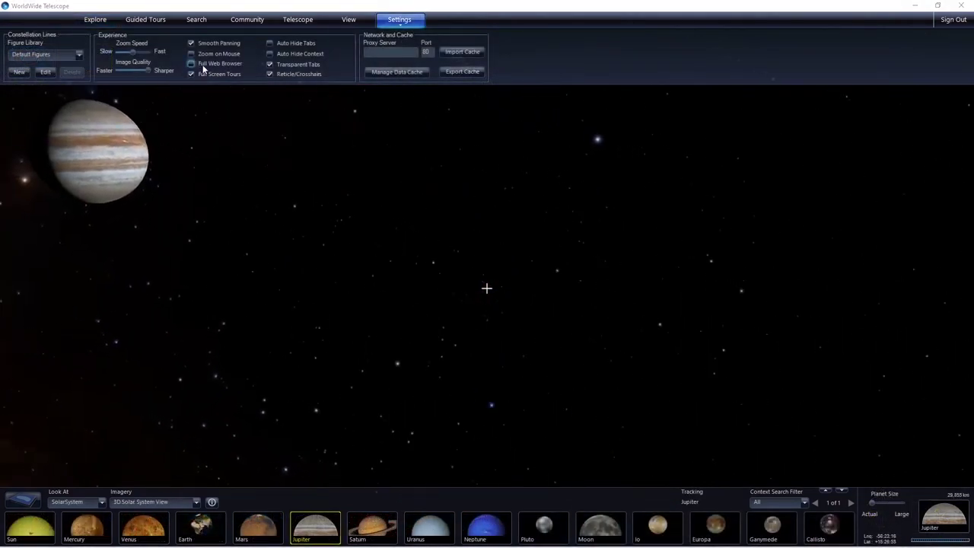
pyautogui.click(271, 53)
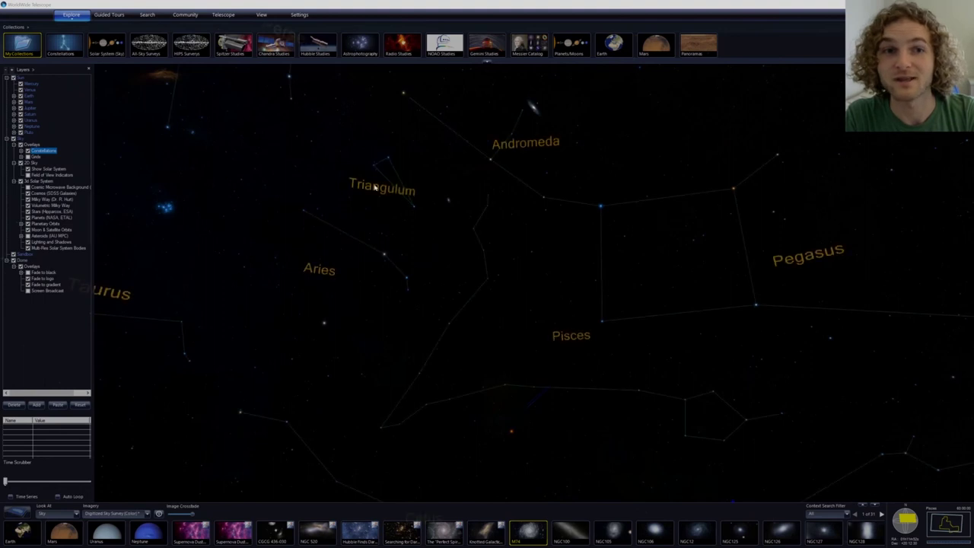
# Examine the constellations around Triangulum and the spiral galaxy beside it up close
pyautogui.moveTo(375, 187); pyautogui.dragTo(437, 173)
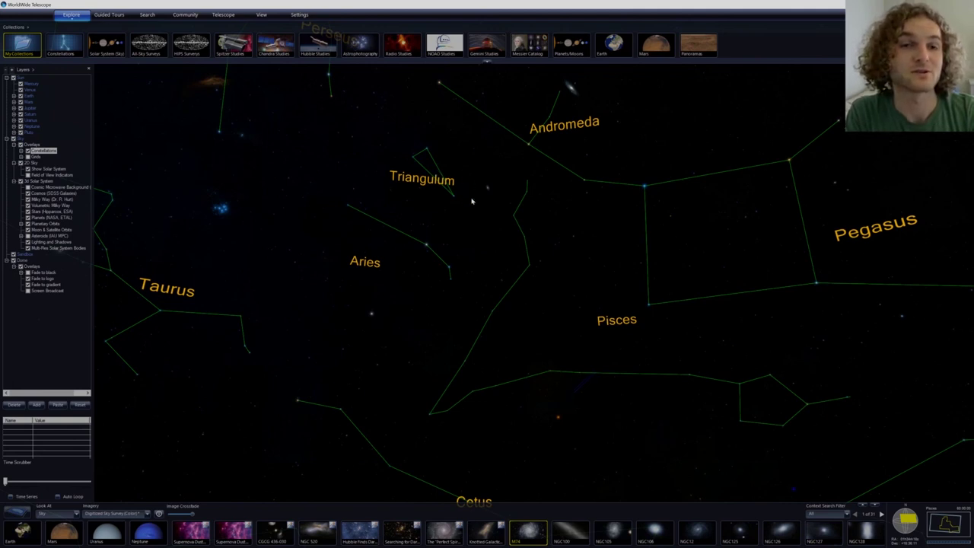
pyautogui.moveTo(437, 193); pyautogui.dragTo(502, 198)
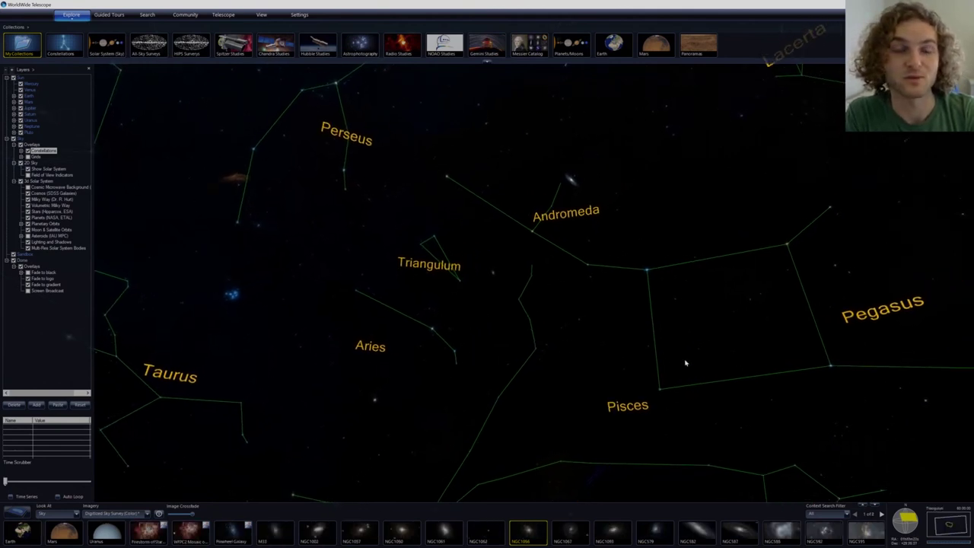
pyautogui.scroll(6, 526, 330)
pyautogui.moveTo(555, 290); pyautogui.dragTo(492, 355)
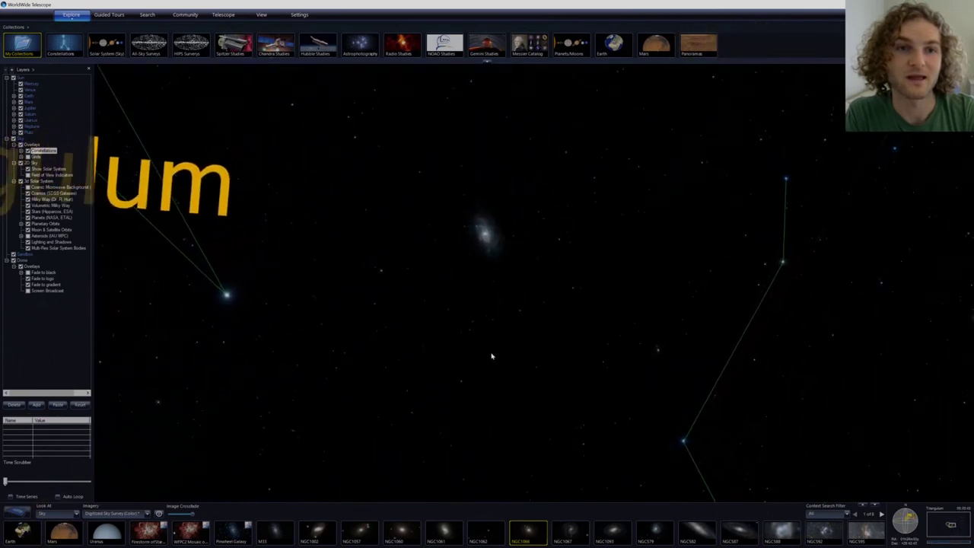
pyautogui.scroll(2, 506, 350)
pyautogui.scroll(5, 515, 347)
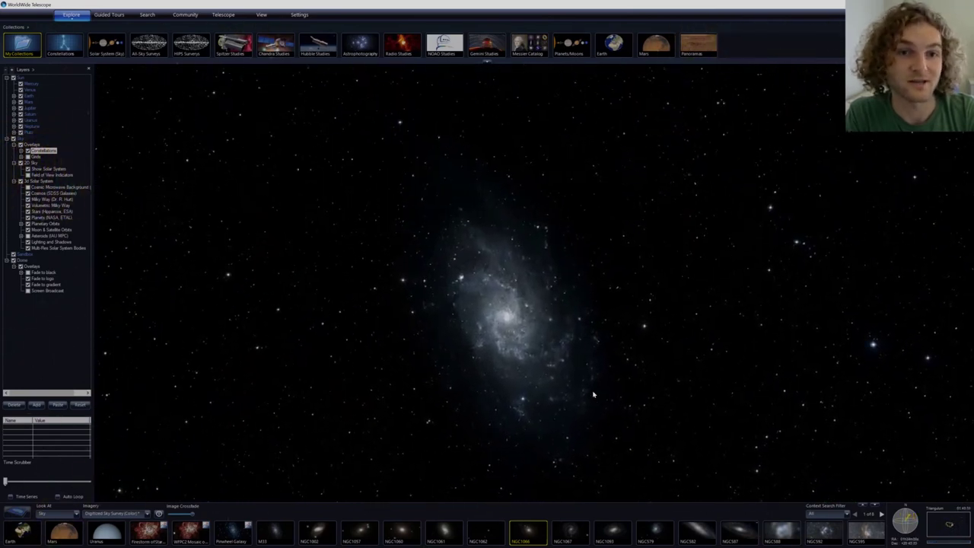
pyautogui.moveTo(610, 391); pyautogui.dragTo(579, 297)
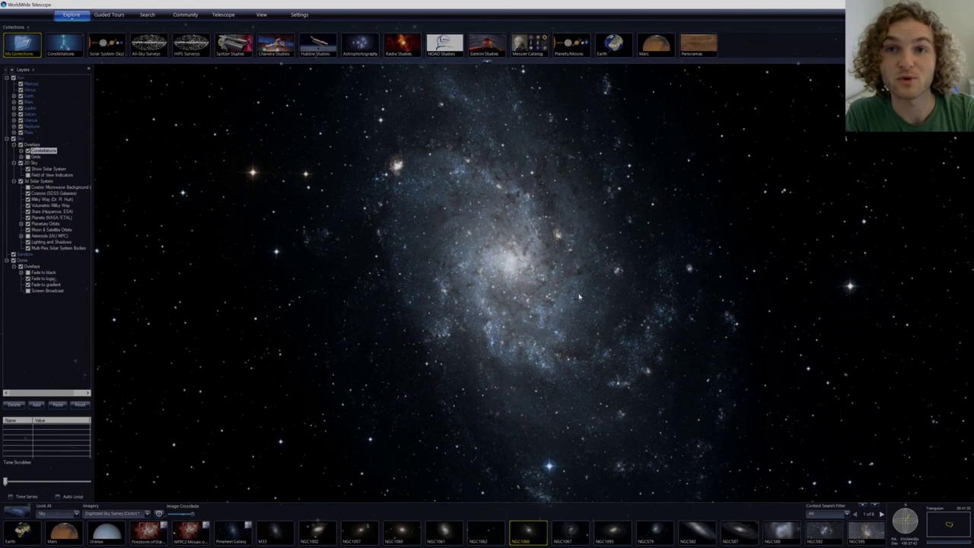
# Overlay the detailed galaxy image from the Triangulum collection on the sky and compare it with the survey using Image Crossfade
pyautogui.click(23, 50)
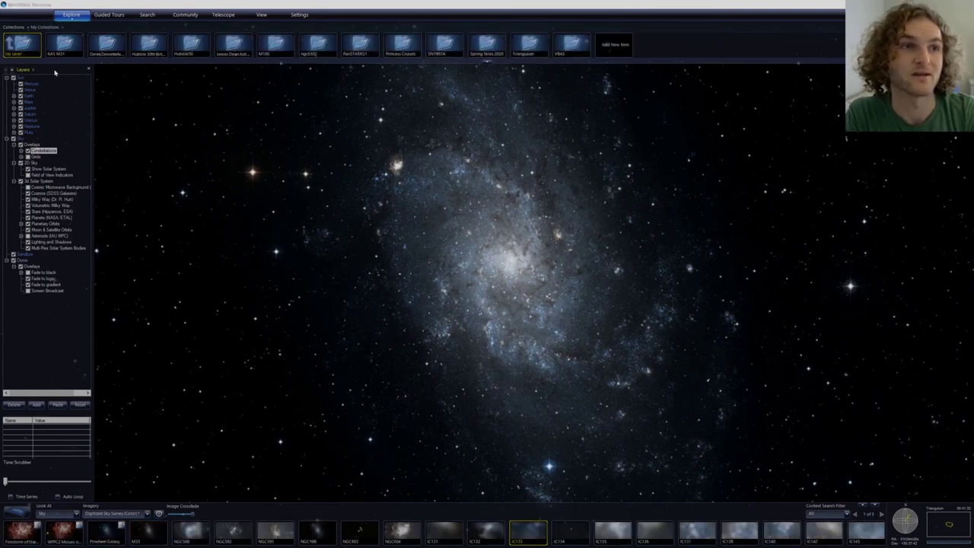
pyautogui.click(529, 46)
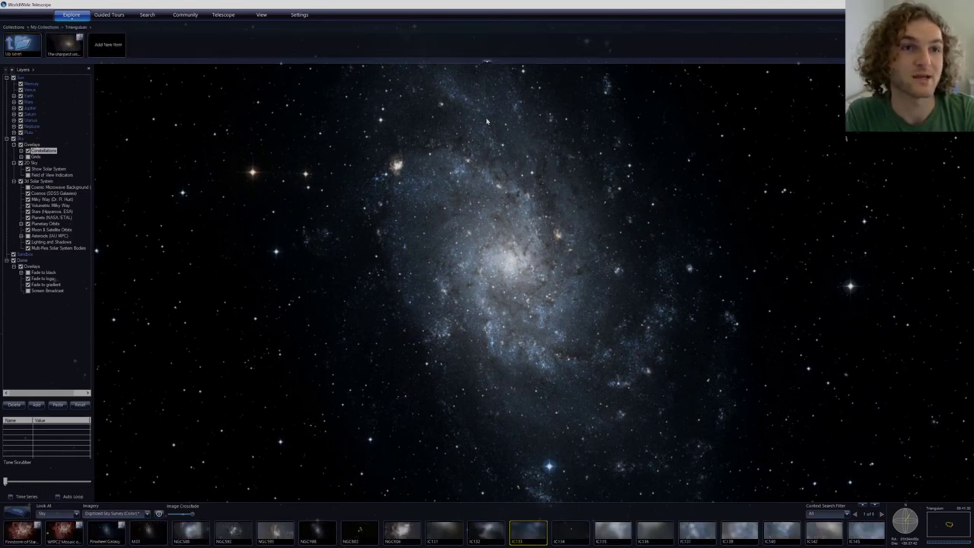
pyautogui.click(73, 49)
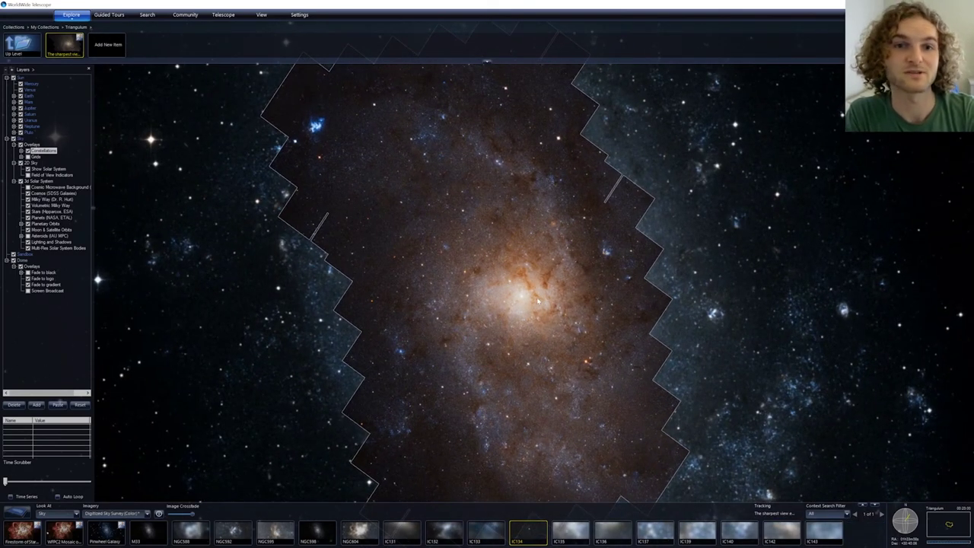
pyautogui.moveTo(193, 516)
pyautogui.mouseDown()
pyautogui.moveTo(160, 514)
pyautogui.moveTo(200, 514)
pyautogui.mouseUp()
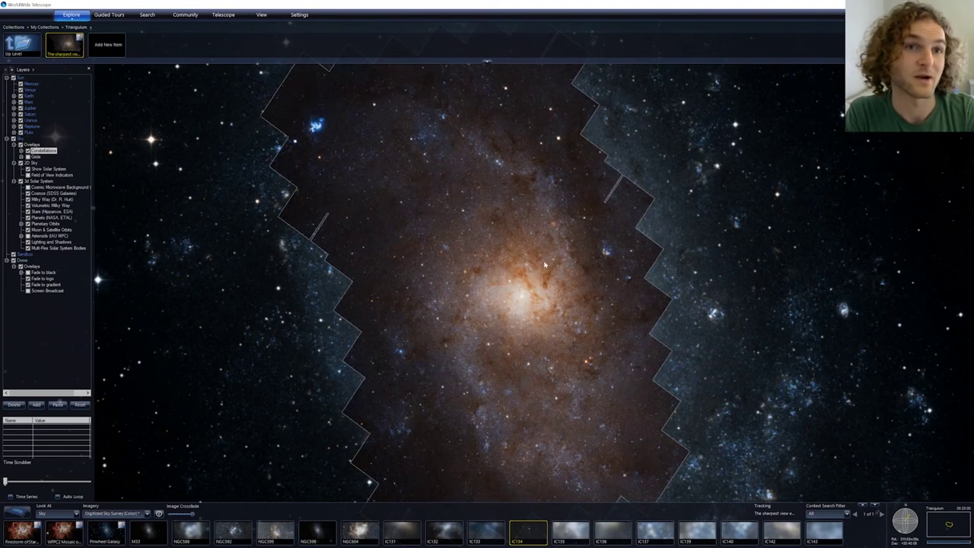
# Examine the individual stars in the overlaid galaxy image and the blue nebula near its edge
pyautogui.moveTo(544, 265); pyautogui.dragTo(661, 311)
pyautogui.scroll(5, 661, 311)
pyautogui.moveTo(829, 199); pyautogui.dragTo(581, 302)
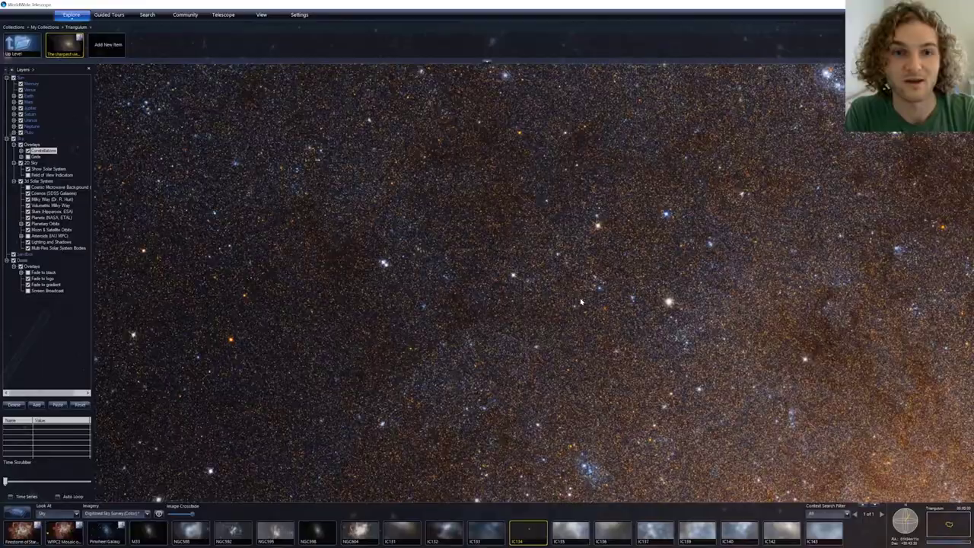
pyautogui.scroll(8, 581, 302)
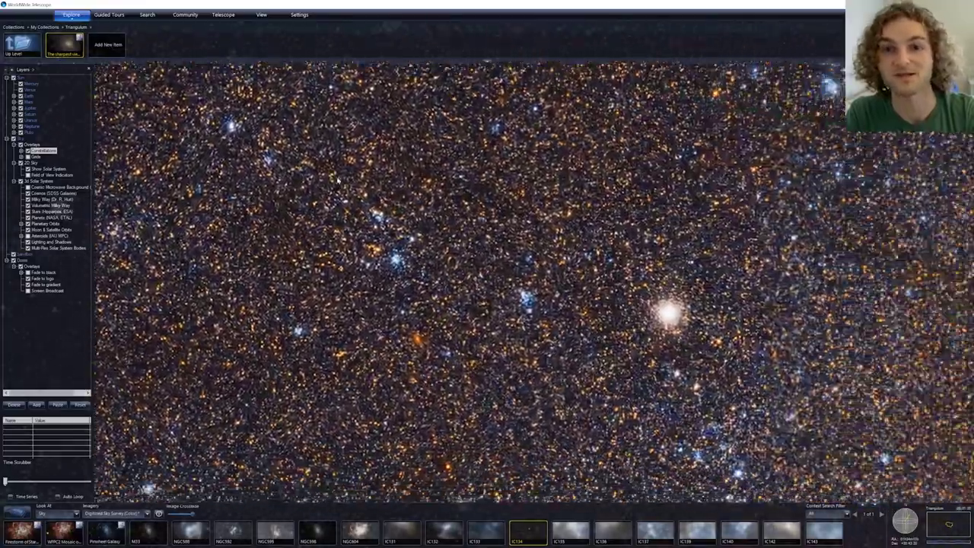
pyautogui.scroll(-5, 350, 179)
pyautogui.scroll(-5, 365, 178)
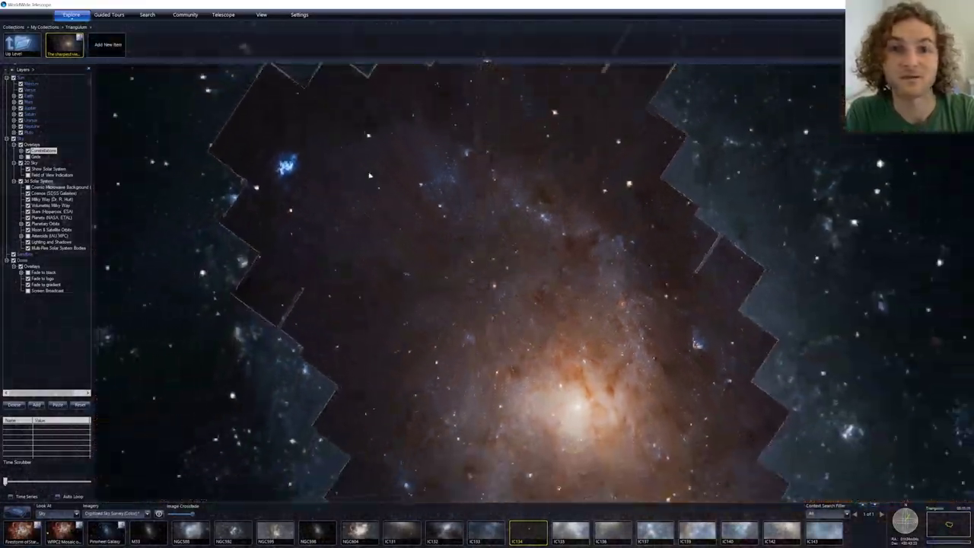
pyautogui.moveTo(366, 179); pyautogui.dragTo(600, 263)
pyautogui.scroll(5, 599, 263)
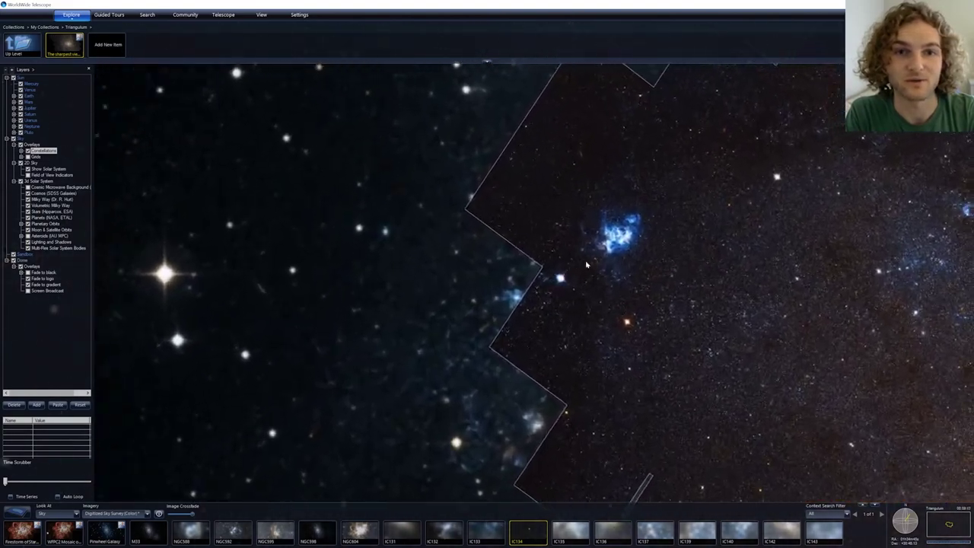
# Set the second PanSTARRS1 3pi survey as background imagery and compare it with the galaxy overlay using Image Crossfade
pyautogui.click(28, 54)
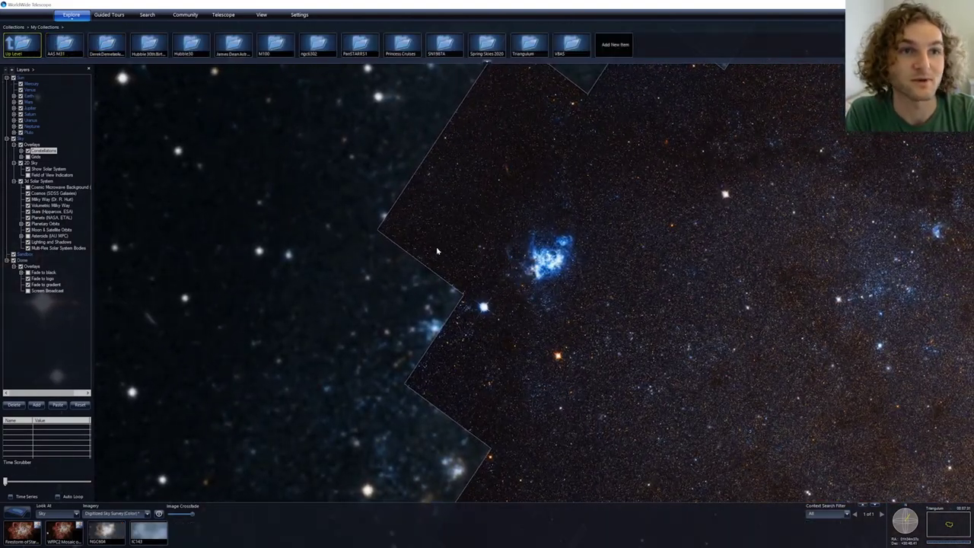
pyautogui.click(364, 53)
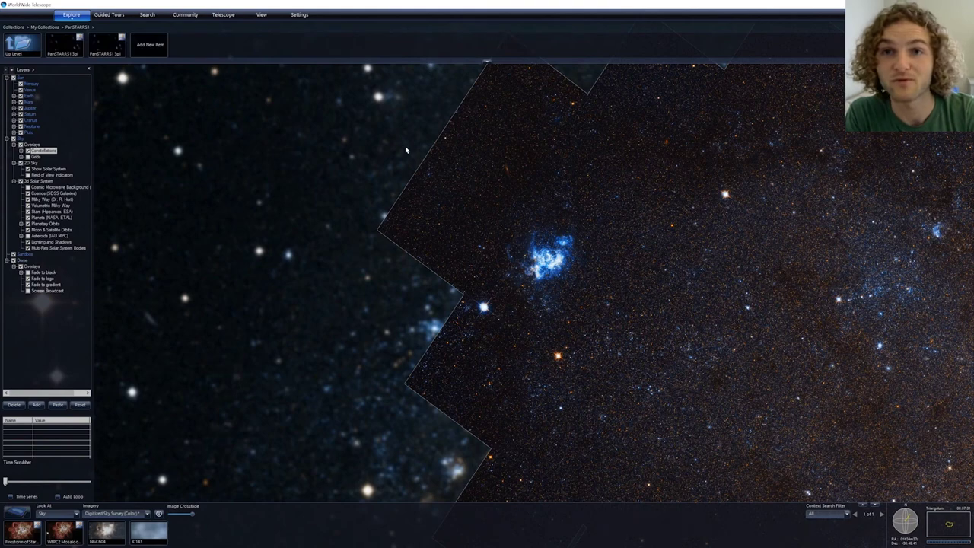
pyautogui.rightClick(109, 47)
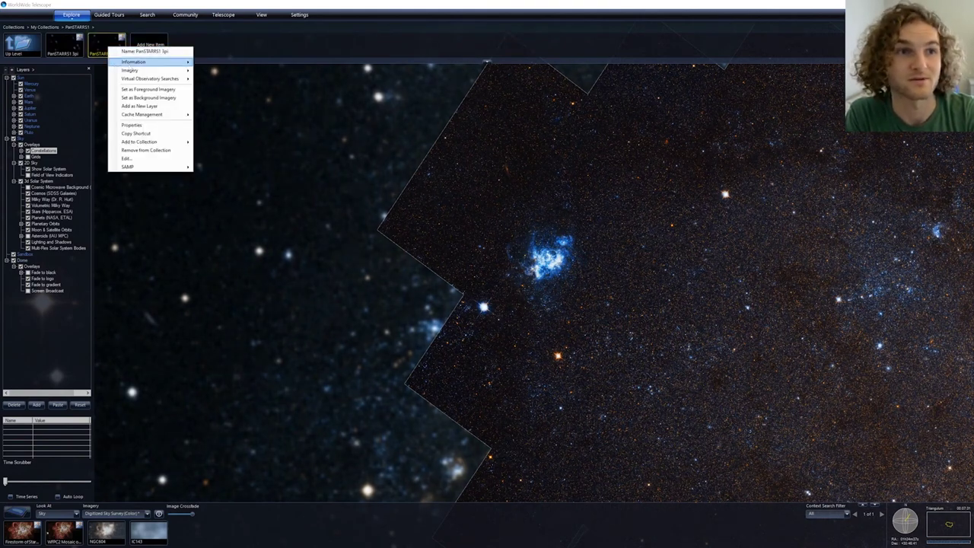
pyautogui.click(150, 98)
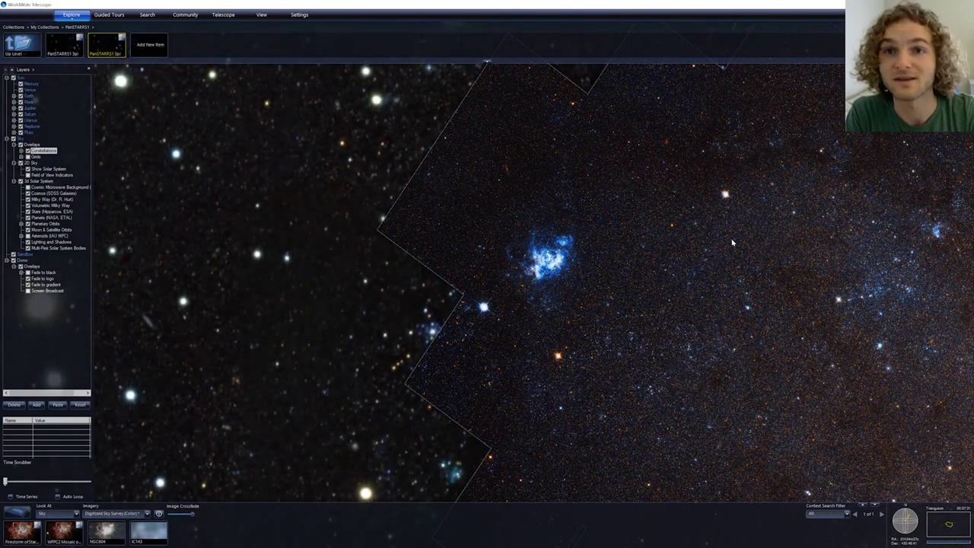
pyautogui.scroll(3, 600, 279)
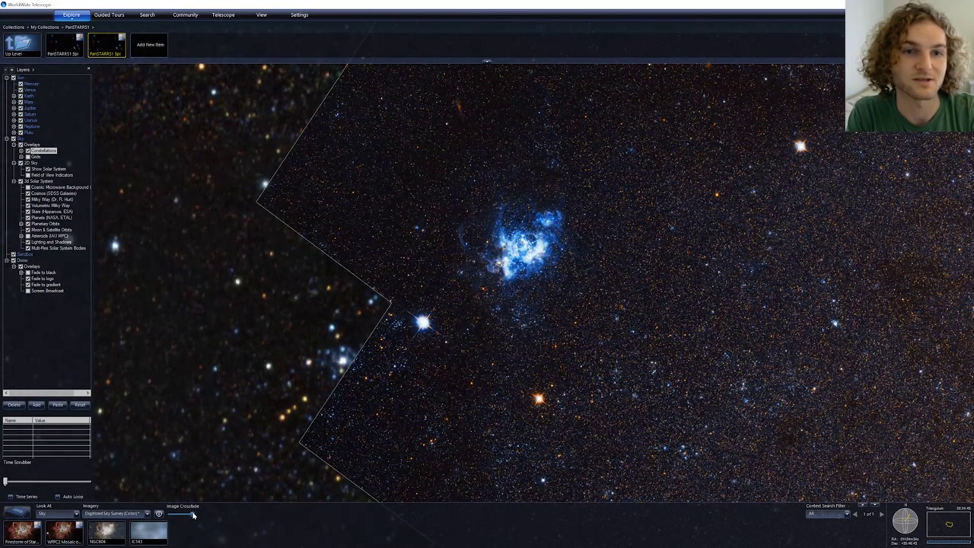
pyautogui.moveTo(192, 515)
pyautogui.mouseDown()
pyautogui.moveTo(141, 515)
pyautogui.moveTo(197, 514)
pyautogui.mouseUp()
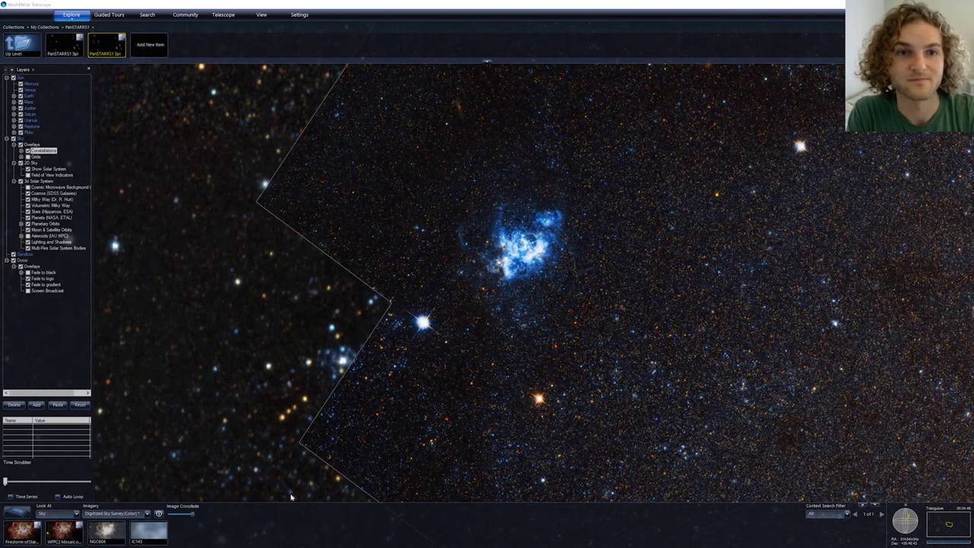
# View the galaxy overlay among the constellations Triangulum, Andromeda and Aries, and check the options available for NGC1060
pyautogui.scroll(-10, 704, 283)
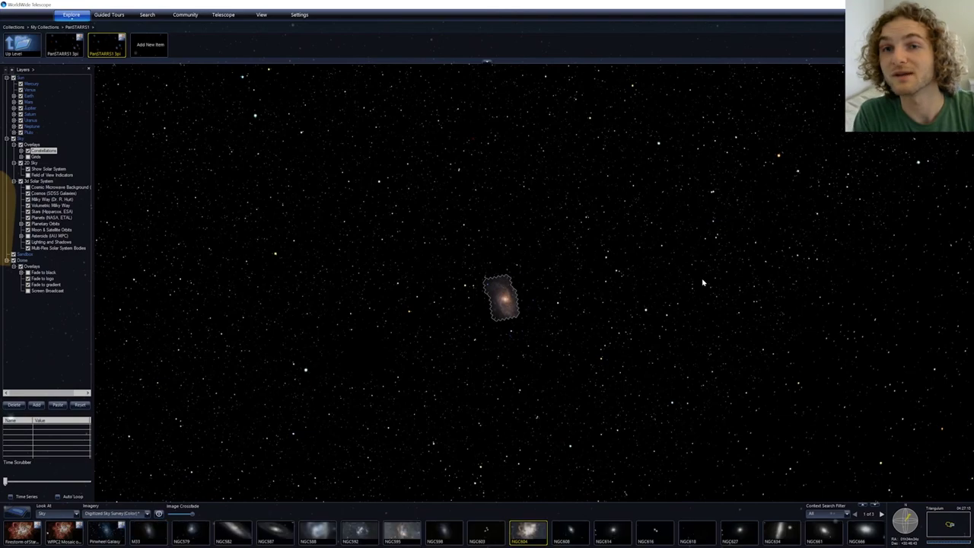
pyautogui.scroll(-5, 699, 280)
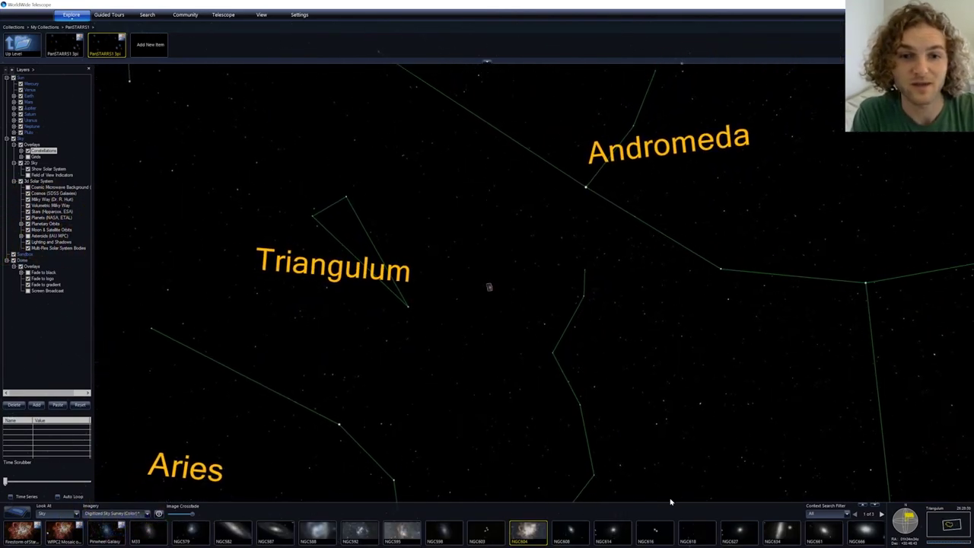
pyautogui.rightClick(318, 535)
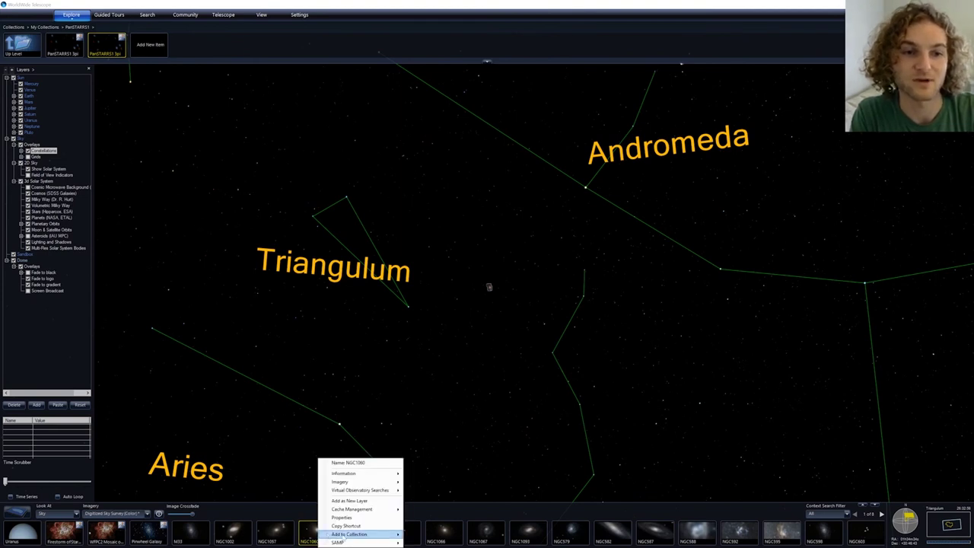
pyautogui.click(324, 376)
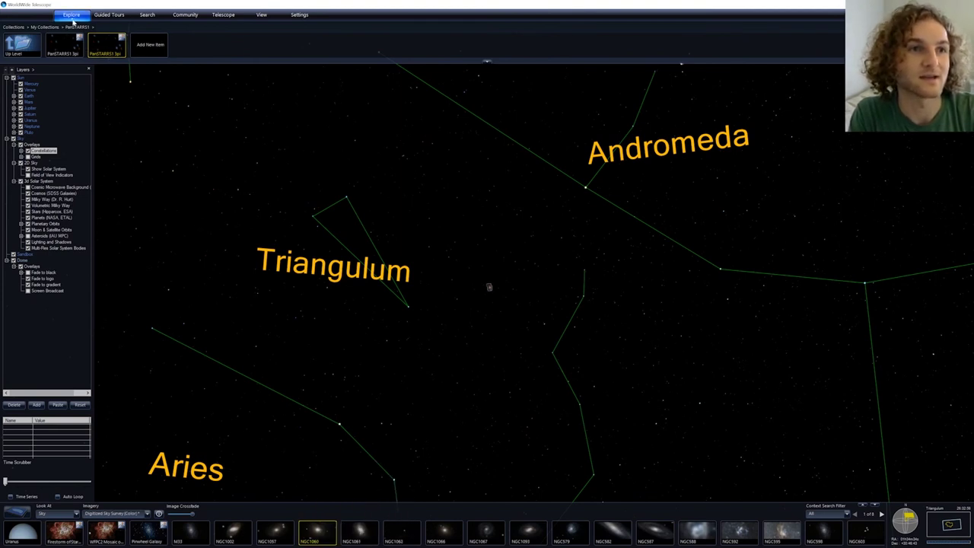
# Open the Hubble30 collection in My Collections and show its last image, the red Tapestry nebula, on the sky
pyautogui.click(37, 39)
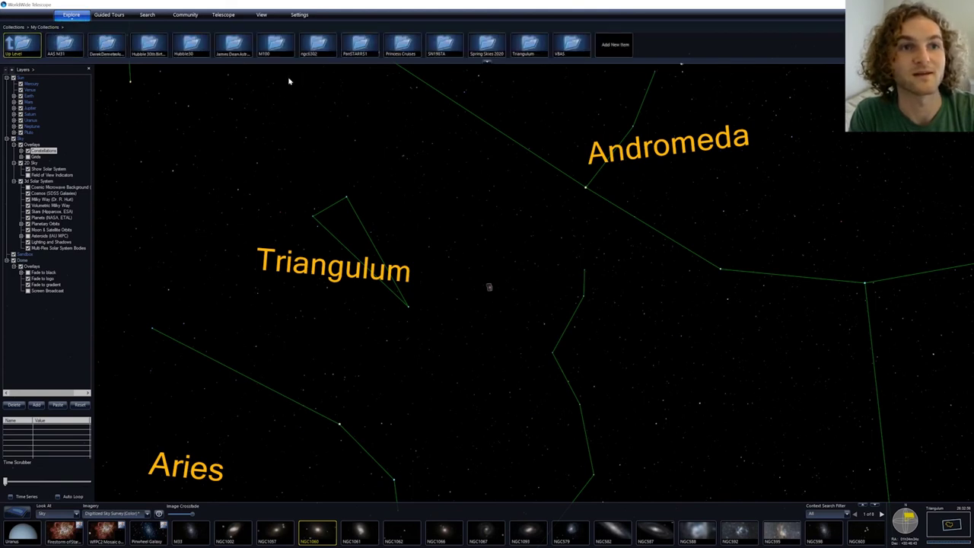
pyautogui.click(189, 46)
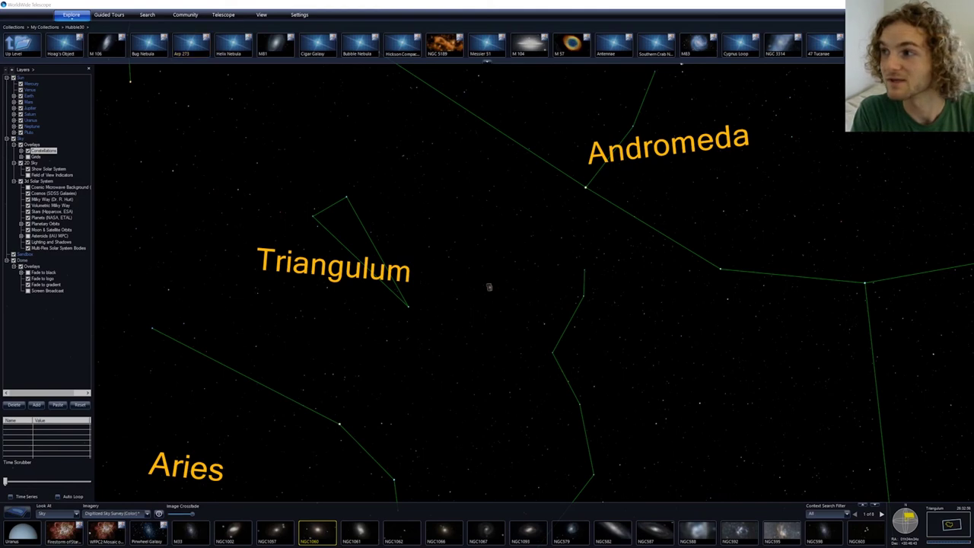
pyautogui.click(962, 27)
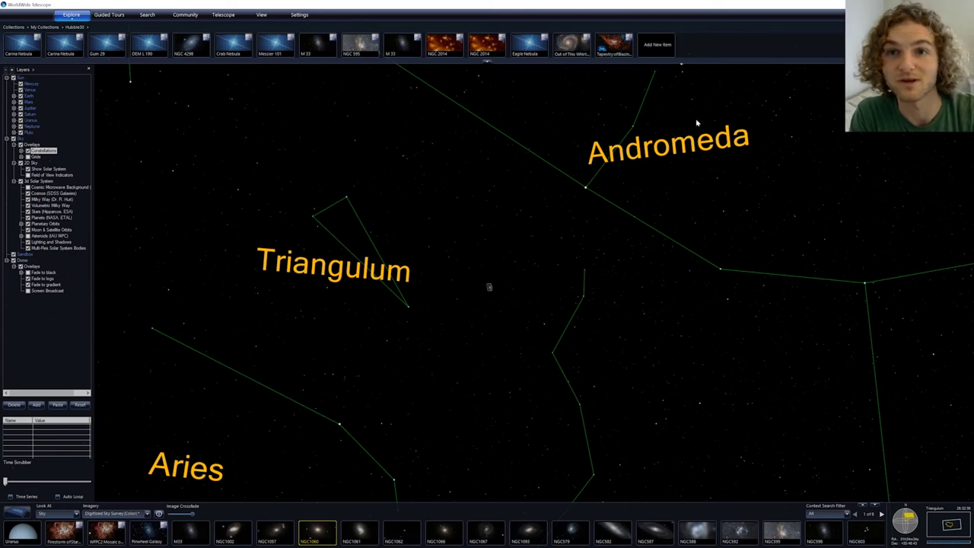
pyautogui.click(613, 44)
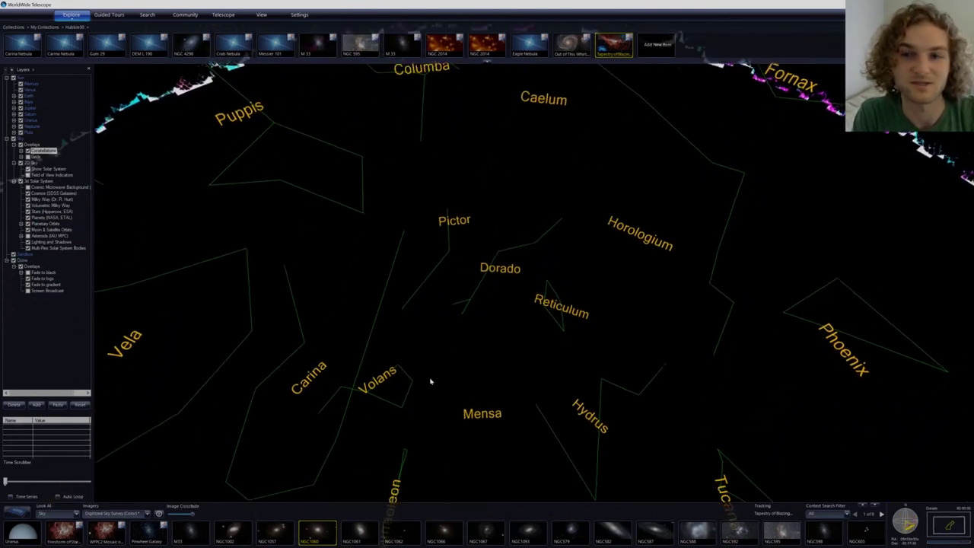
# Set the background imagery to Digitized Sky Survey (Color) and examine the bright core of the red nebula up close
pyautogui.click(102, 513)
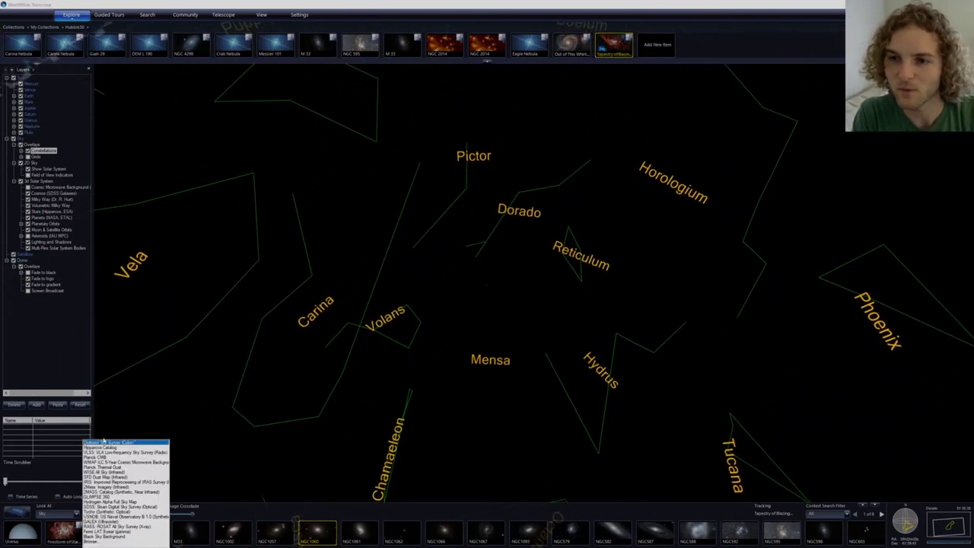
pyautogui.click(307, 379)
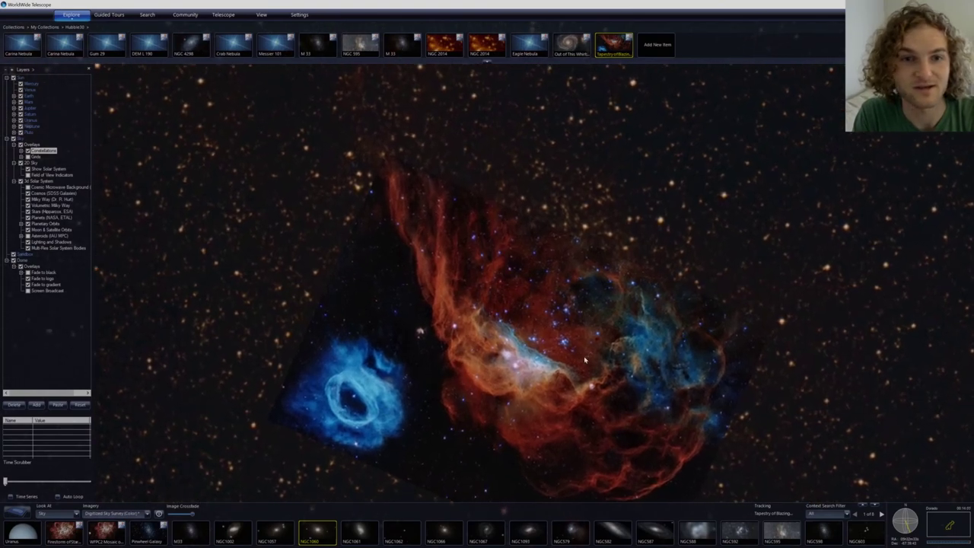
pyautogui.moveTo(591, 361); pyautogui.dragTo(574, 283)
pyautogui.scroll(5, 573, 284)
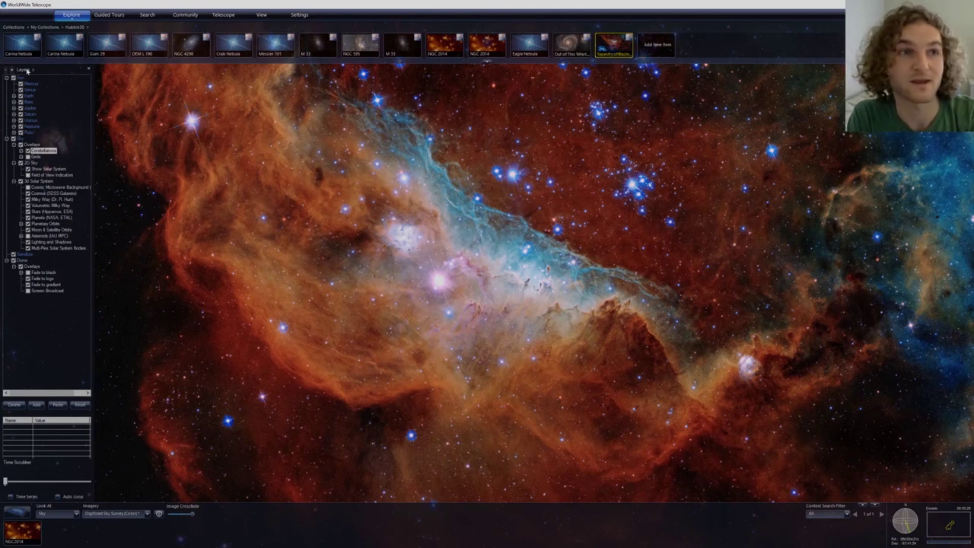
# Open the astronomical image heic1709a.tif from the Hubble30 data folder
pyautogui.click(74, 15)
pyautogui.moveTo(122, 39)
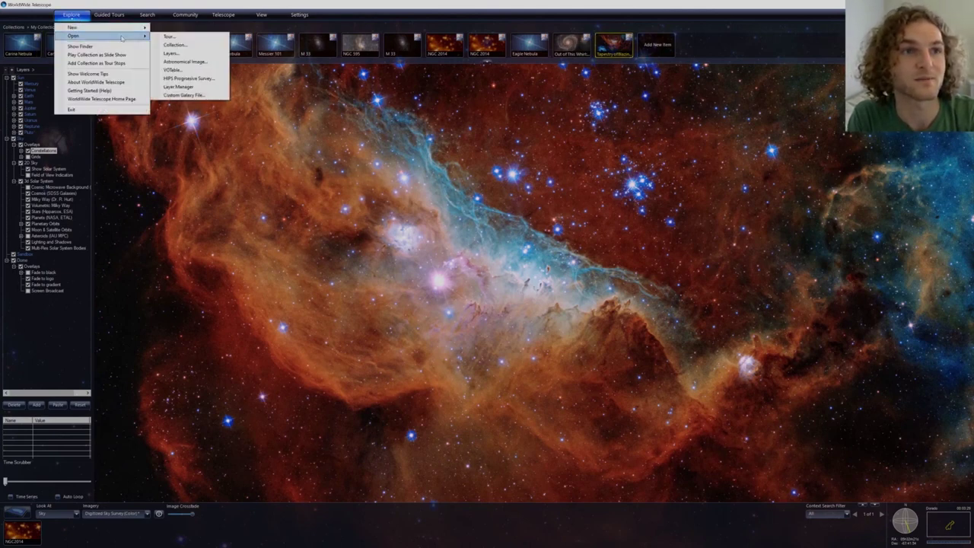
pyautogui.click(202, 64)
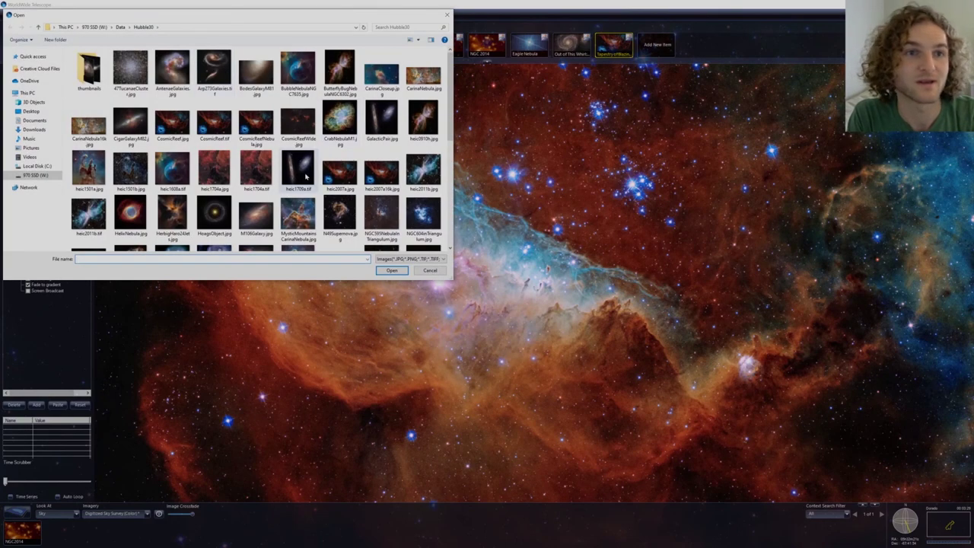
pyautogui.click(391, 271)
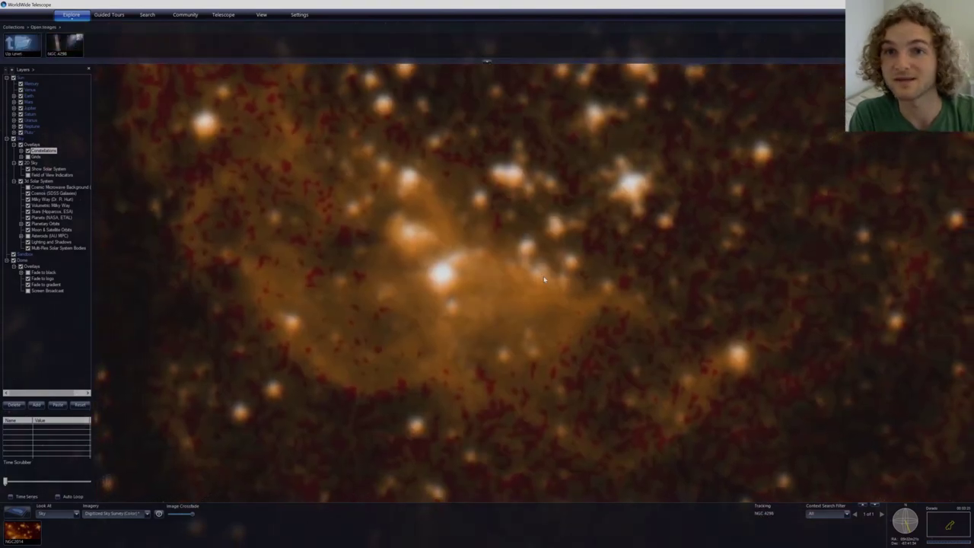
# Examine the sky around the nebula at ever wider scales, out to the constellations Dorado, Mensa and Reticulum
pyautogui.scroll(-5, 544, 280)
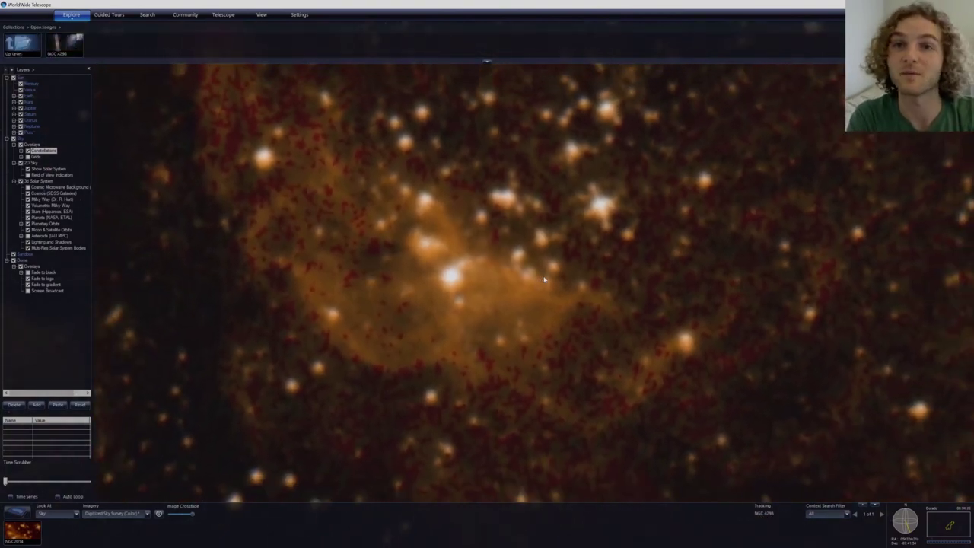
pyautogui.scroll(-5, 545, 280)
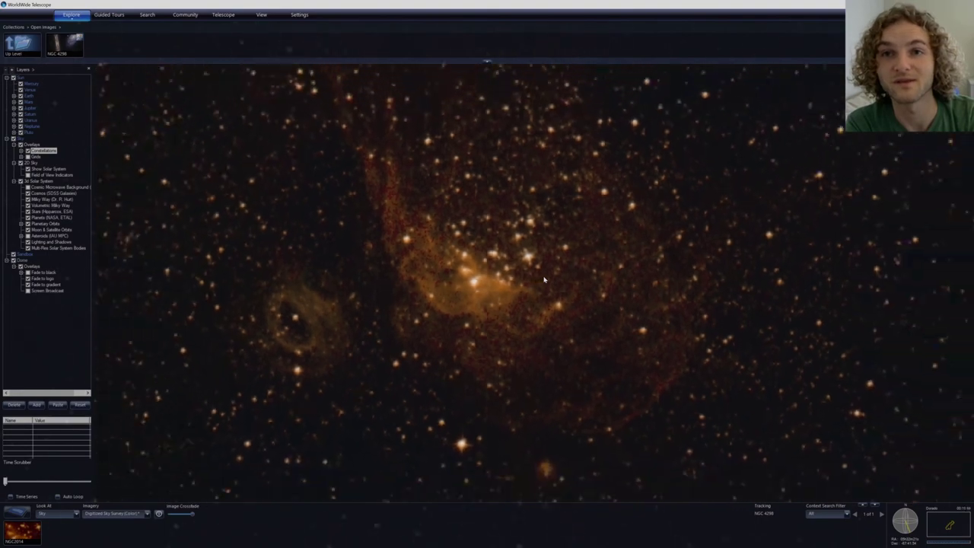
pyautogui.scroll(-5, 544, 280)
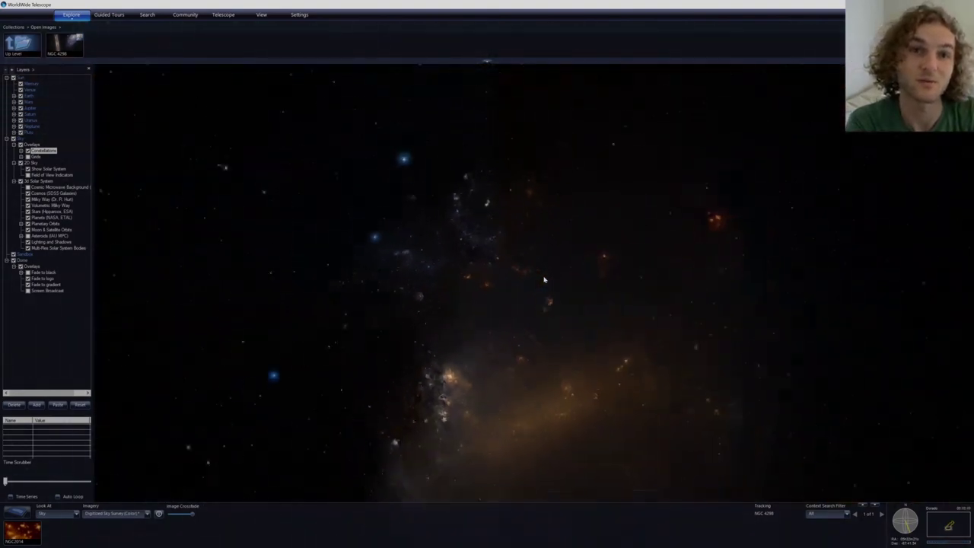
pyautogui.scroll(-5, 544, 280)
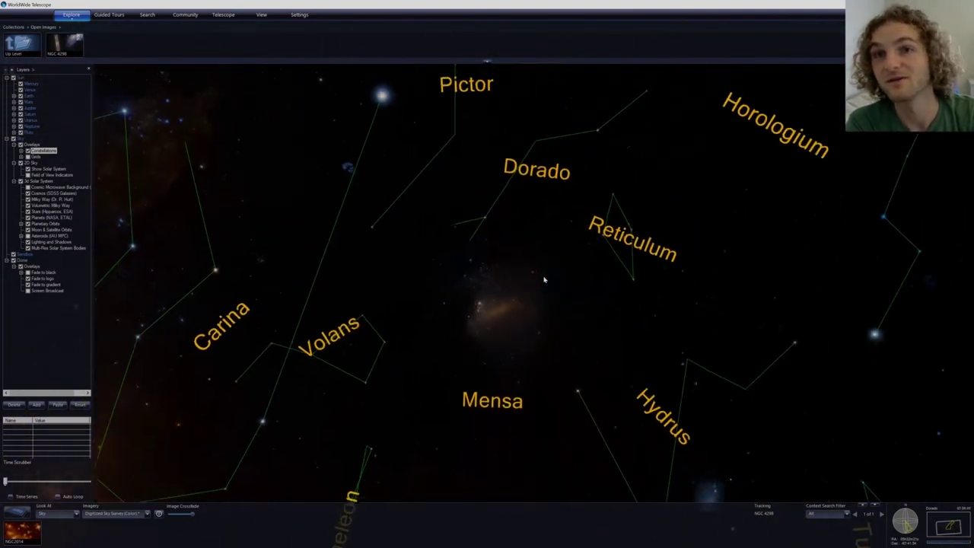
pyautogui.scroll(-5, 544, 280)
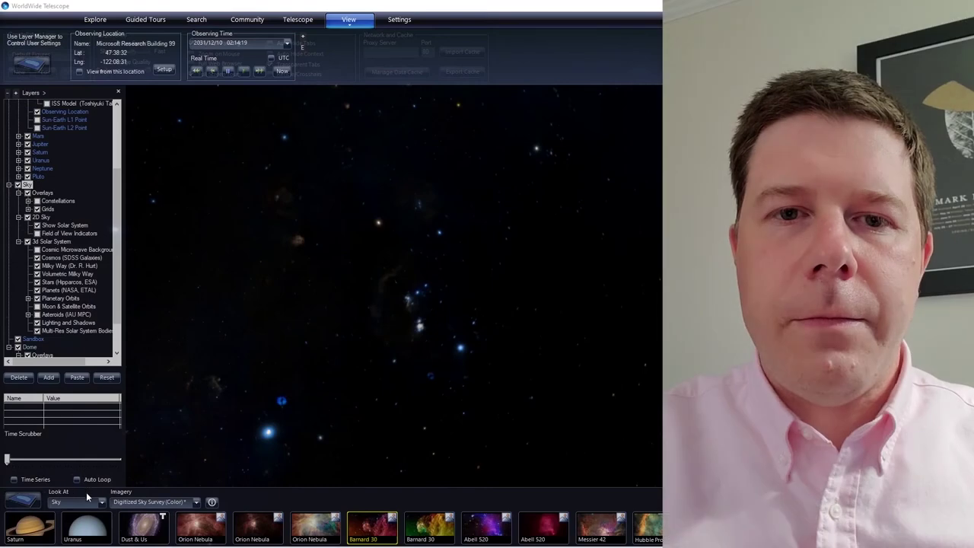
# Switch the view from Sky to Earth and turn the globe so that North America faces forward
pyautogui.click(84, 502)
pyautogui.click(77, 507)
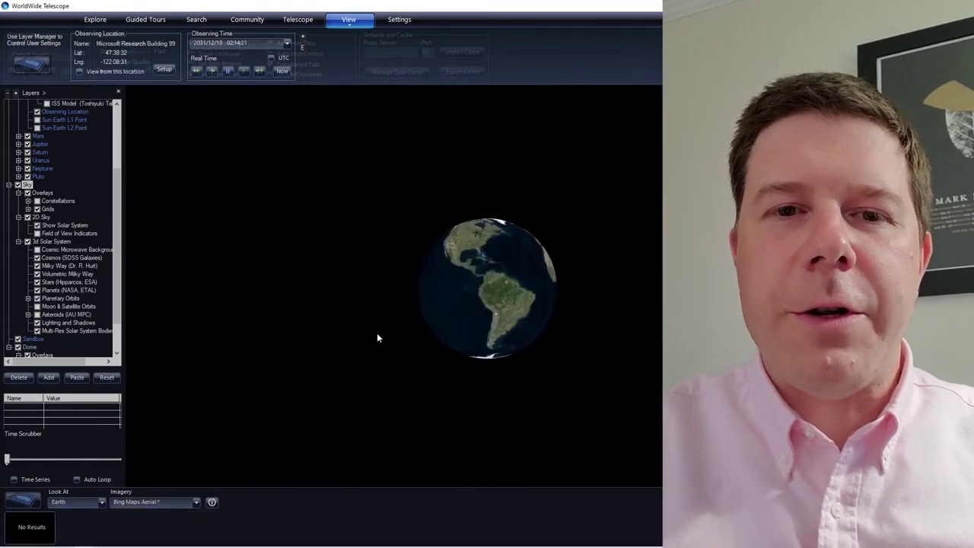
pyautogui.moveTo(466, 267); pyautogui.dragTo(538, 345)
pyautogui.scroll(5, 534, 307)
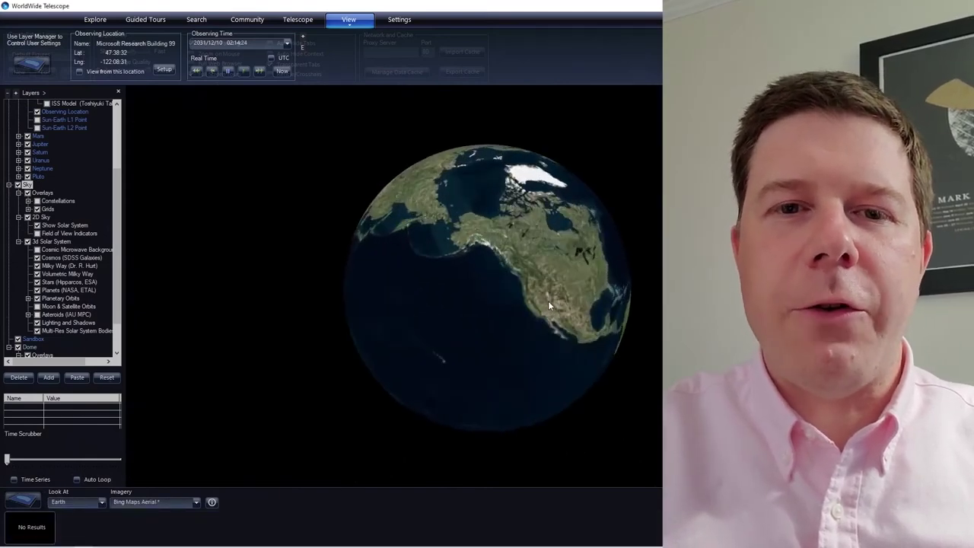
# Fly down to the Pacific Northwest coast and tilt the view to see the terrain and snow-capped mountain against the horizon
pyautogui.moveTo(502, 302); pyautogui.dragTo(424, 322)
pyautogui.scroll(5, 536, 239)
pyautogui.moveTo(630, 223); pyautogui.dragTo(457, 274)
pyautogui.scroll(5, 457, 274)
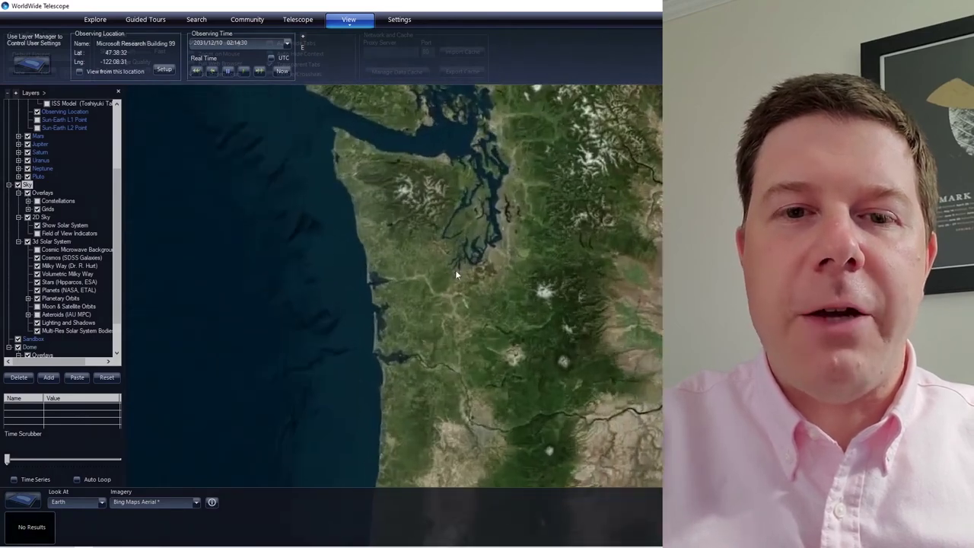
pyautogui.scroll(4, 483, 276)
pyautogui.moveTo(738, 349); pyautogui.dragTo(672, 328)
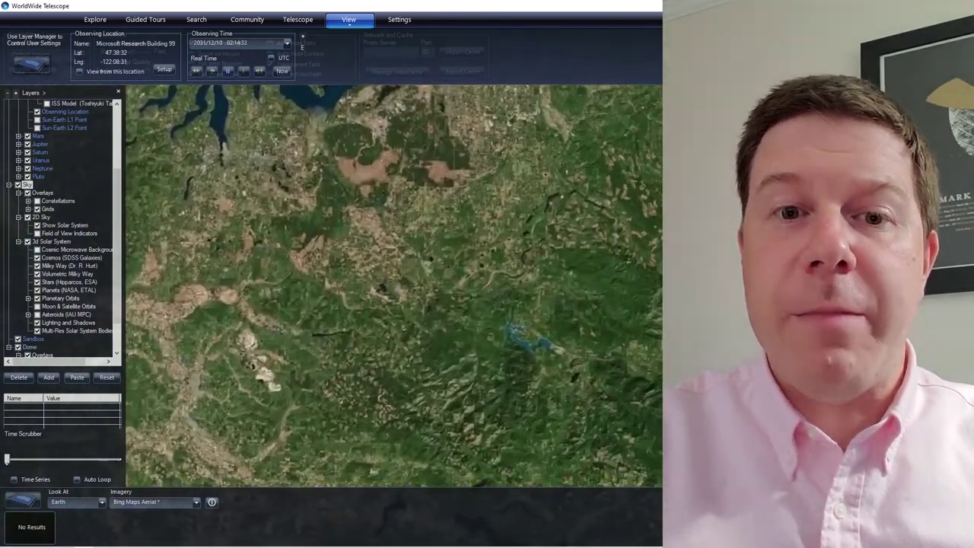
pyautogui.moveTo(384, 327); pyautogui.dragTo(570, 453, button='middle')
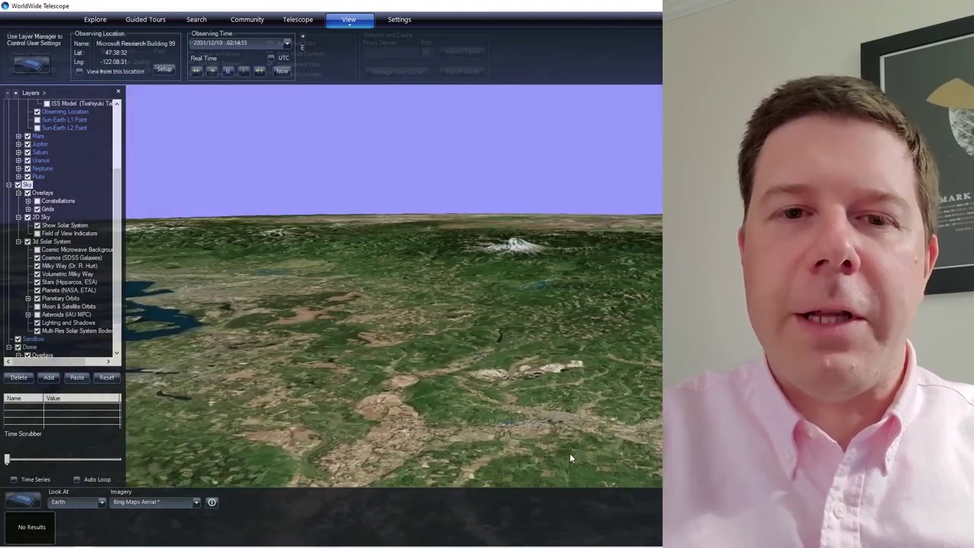
# Switch the view to SolarSystem and travel to Saturn to see its rings up close
pyautogui.click(91, 502)
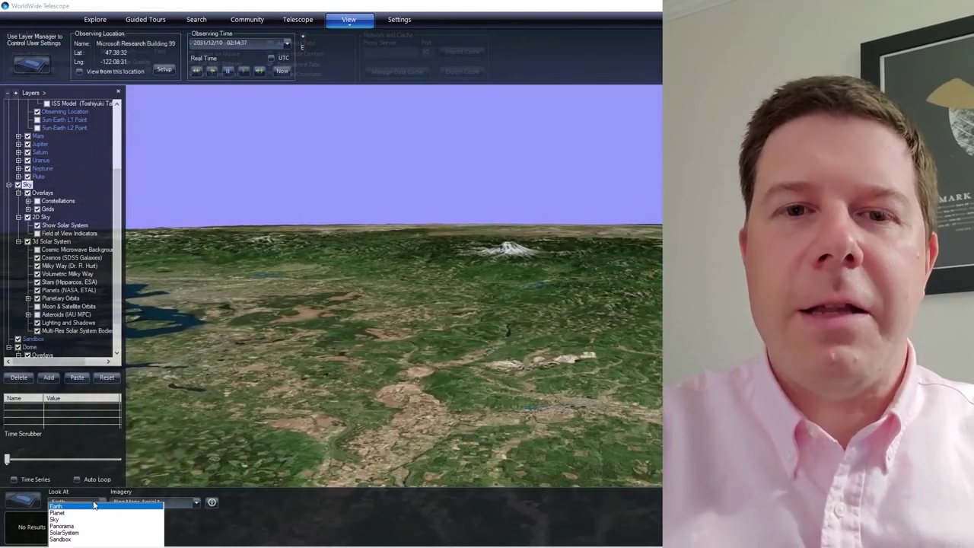
pyautogui.click(64, 533)
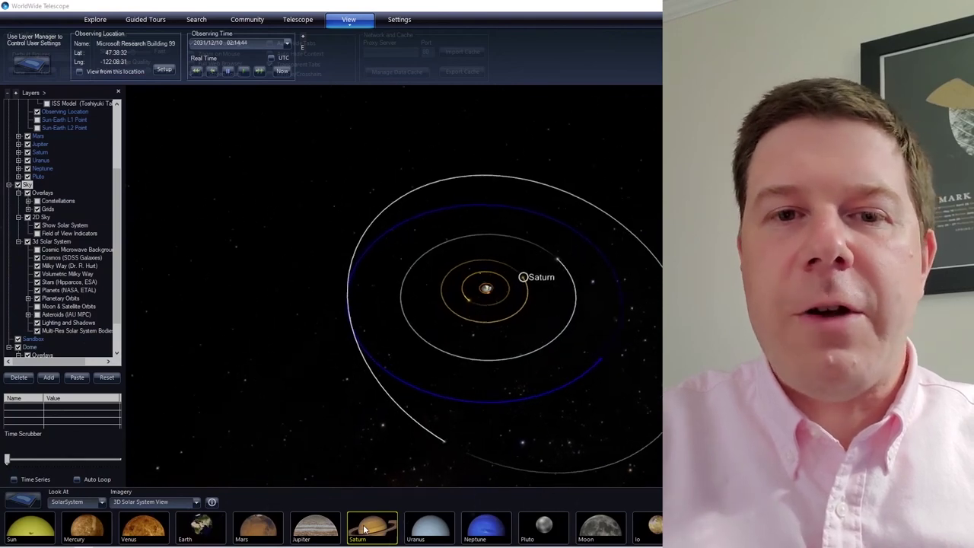
pyautogui.moveTo(425, 357); pyautogui.dragTo(332, 400)
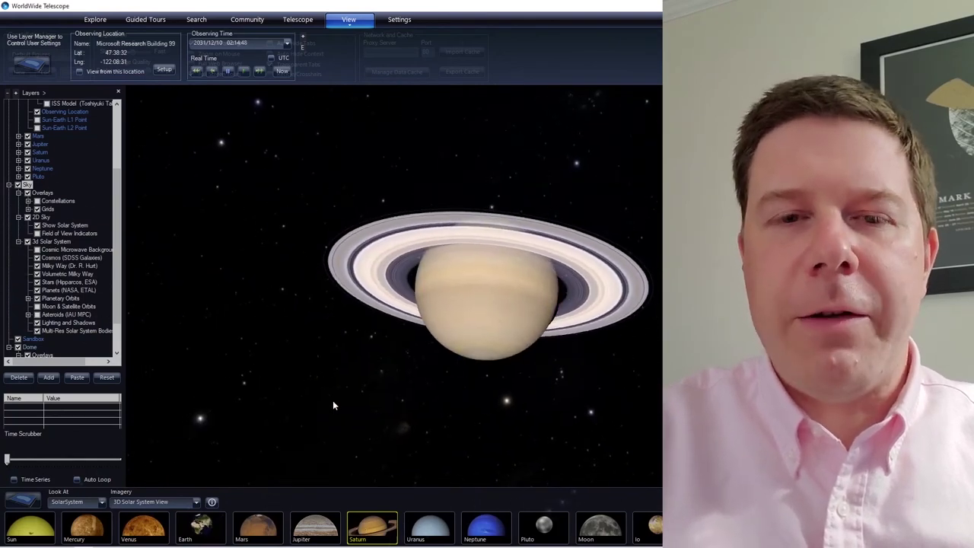
# Turn on Moon & Satellite Orbits and view the full swarm of moon orbits around Saturn
pyautogui.click(37, 307)
pyautogui.scroll(-5, 434, 278)
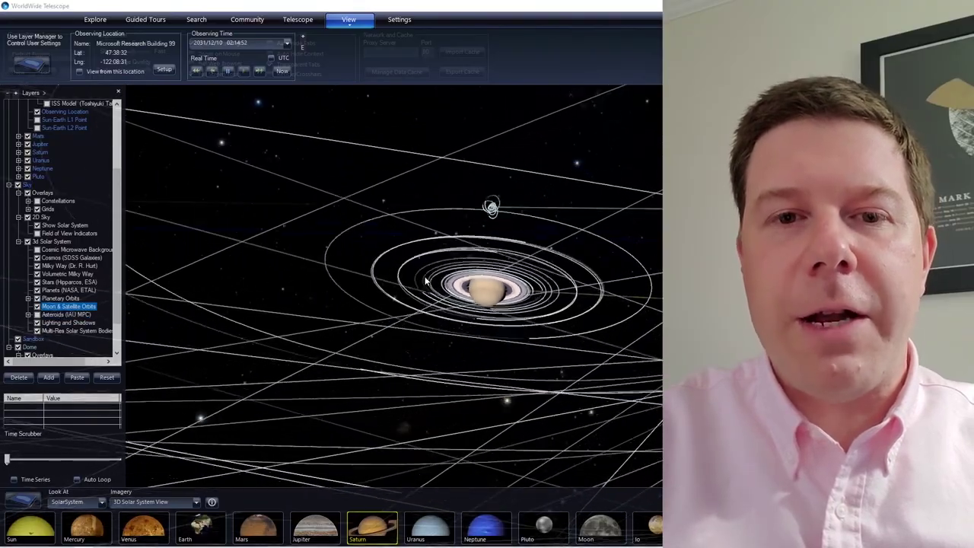
pyautogui.scroll(-5, 426, 279)
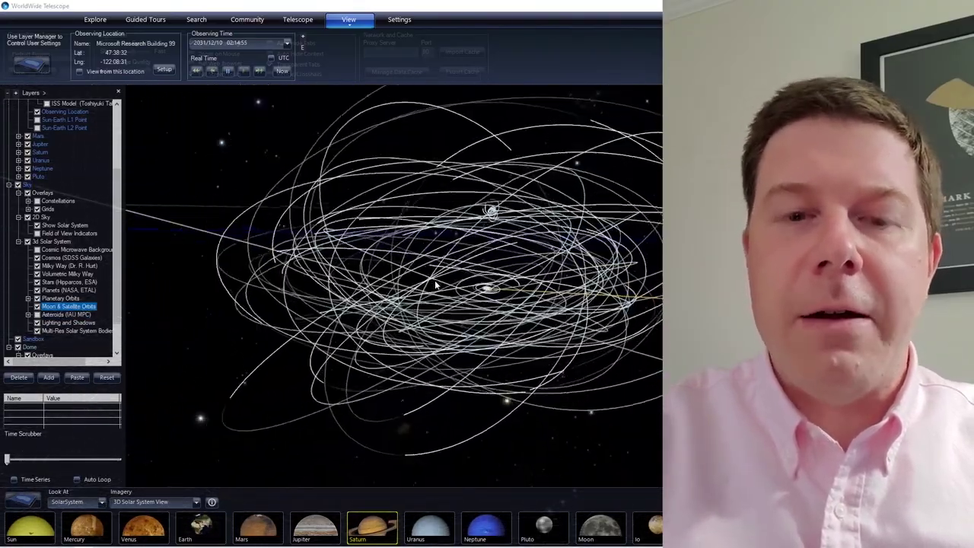
pyautogui.moveTo(435, 281); pyautogui.dragTo(322, 232)
# Speed up the simulation time to X 1000000 and view Saturn's moon orbits from another angle
pyautogui.click(255, 72)
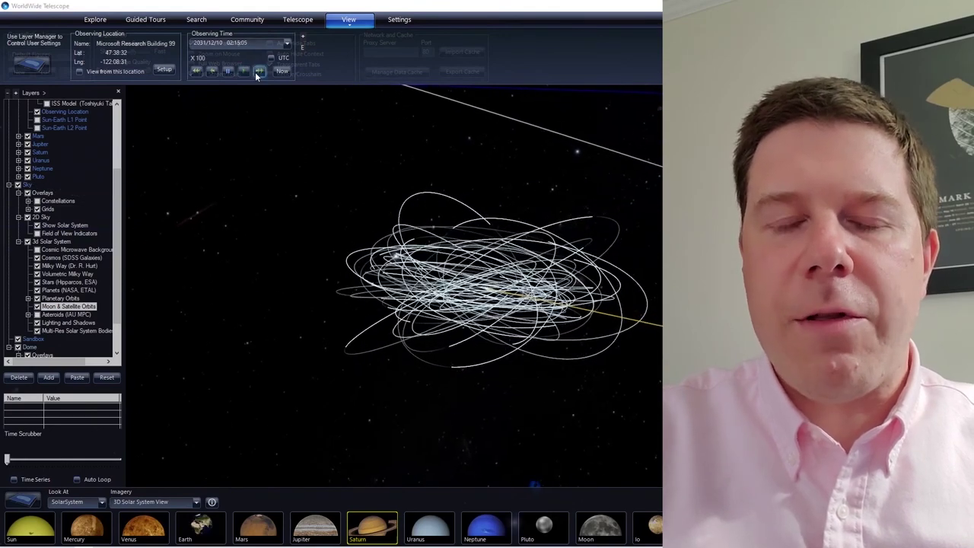
pyautogui.click(255, 72)
pyautogui.click(255, 72)
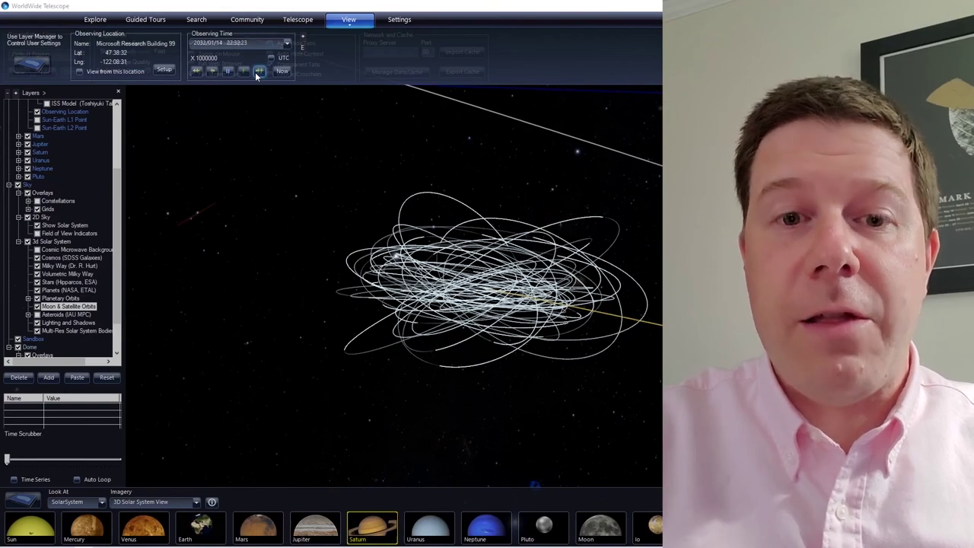
pyautogui.moveTo(302, 254); pyautogui.dragTo(632, 333)
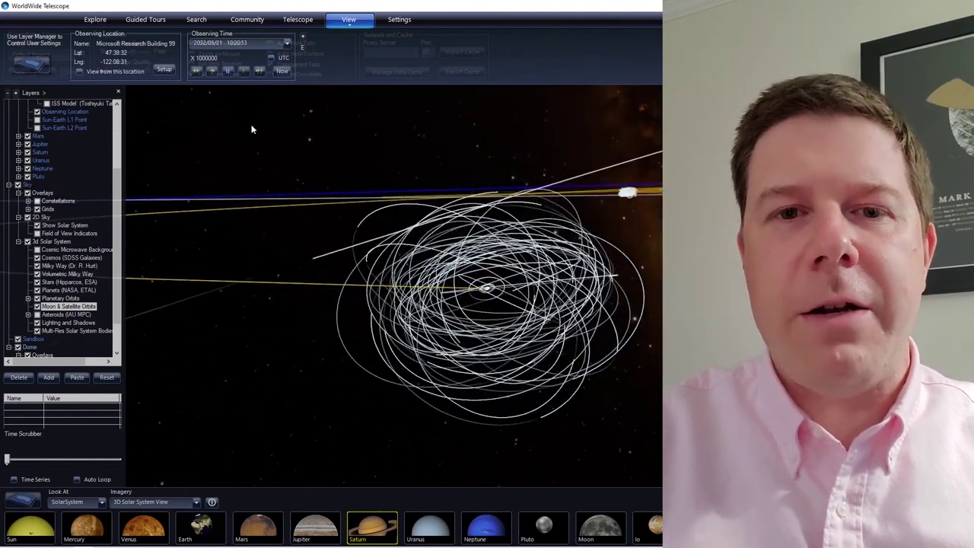